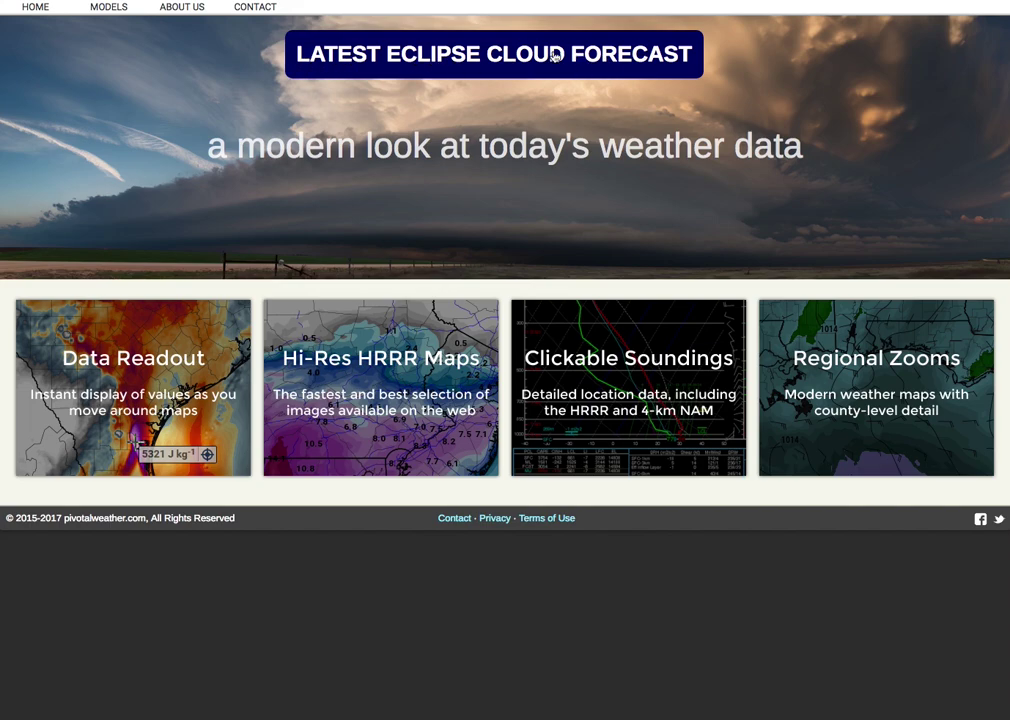
Step: Open the latest eclipse cloud forecast and circle the map's title and both ends of its cloud cover scale
click(555, 56)
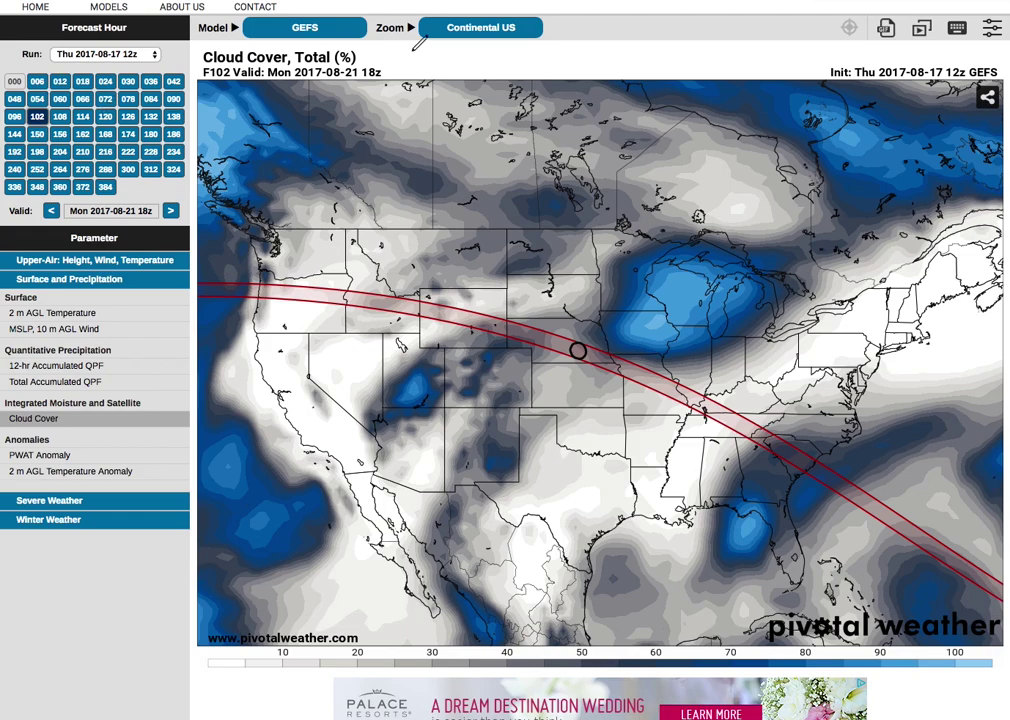
mouse_move(200, 88)
mouse_down()
mouse_move(365, 92)
mouse_move(208, 42)
mouse_move(184, 68)
mouse_move(198, 88)
mouse_up()
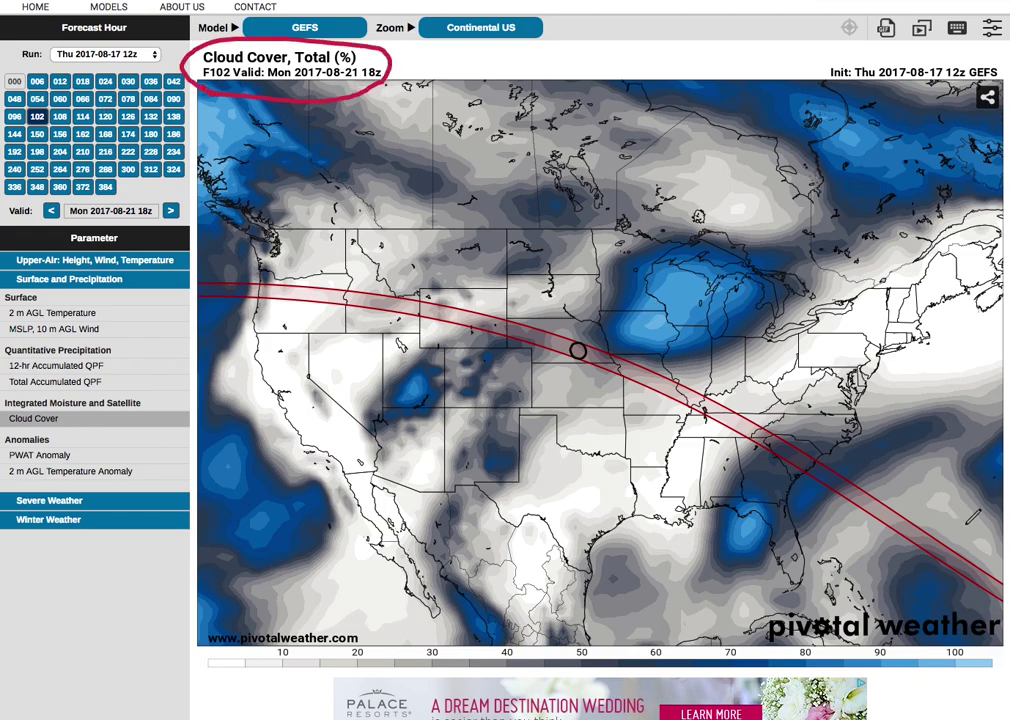
mouse_move(965, 661)
mouse_down()
mouse_move(900, 665)
mouse_move(952, 678)
mouse_up()
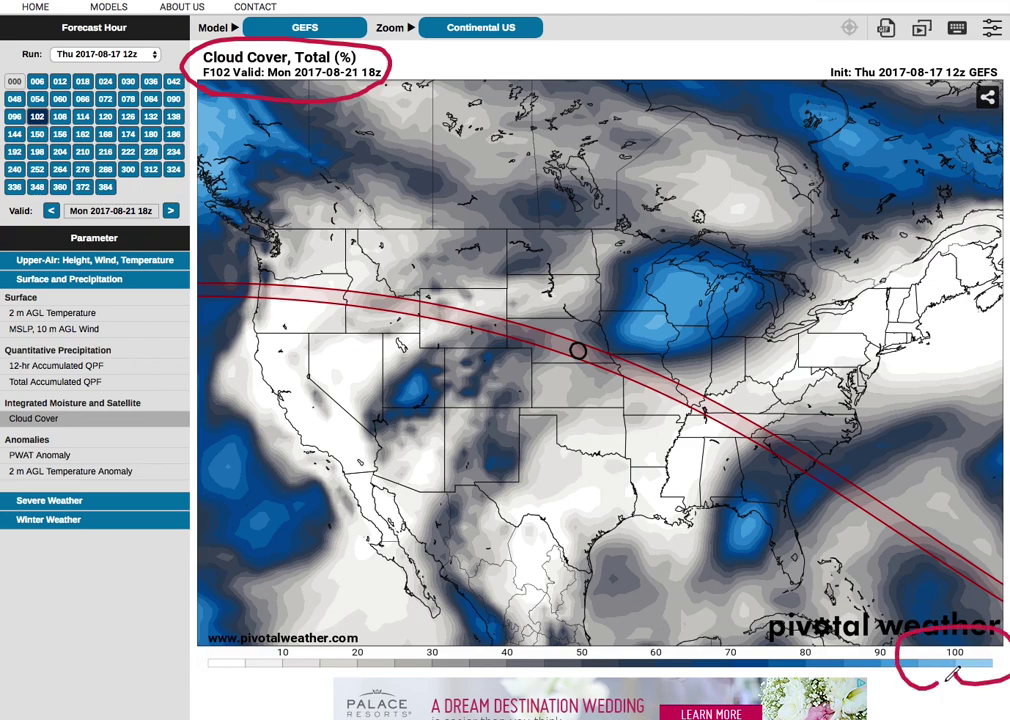
mouse_move(238, 620)
mouse_down()
mouse_move(185, 650)
mouse_move(242, 684)
mouse_up()
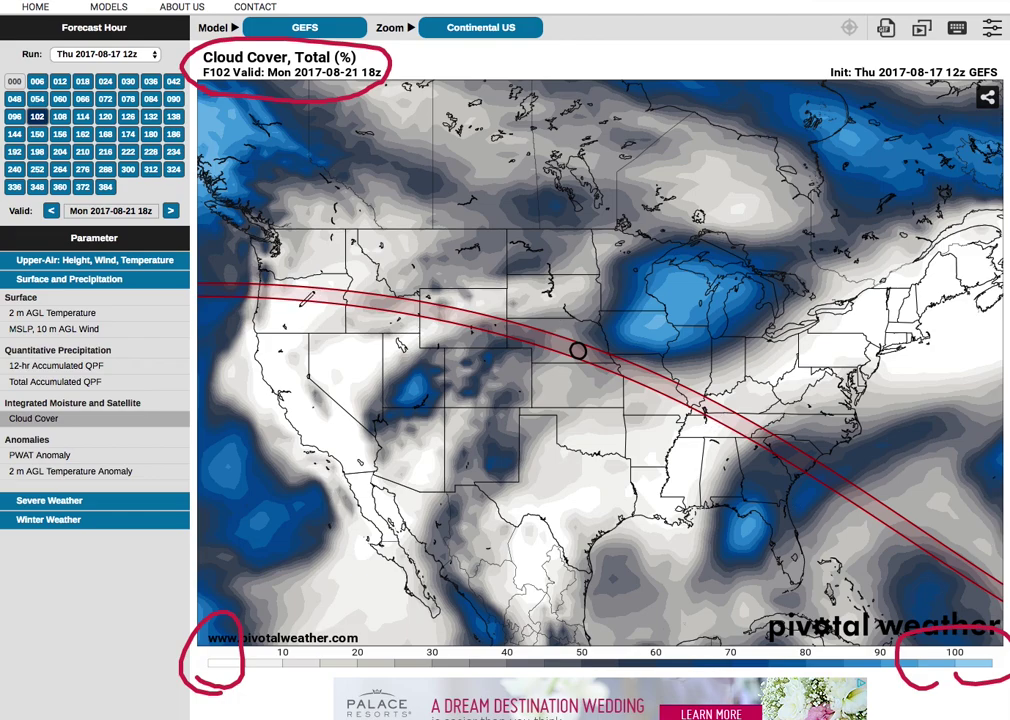
Step: Trace the eclipse path across the map, draw three lines on either side of it, and clear all annotations
mouse_move(190, 295)
mouse_down()
mouse_move(450, 315)
mouse_move(608, 351)
mouse_move(950, 578)
mouse_move(1003, 600)
mouse_up()
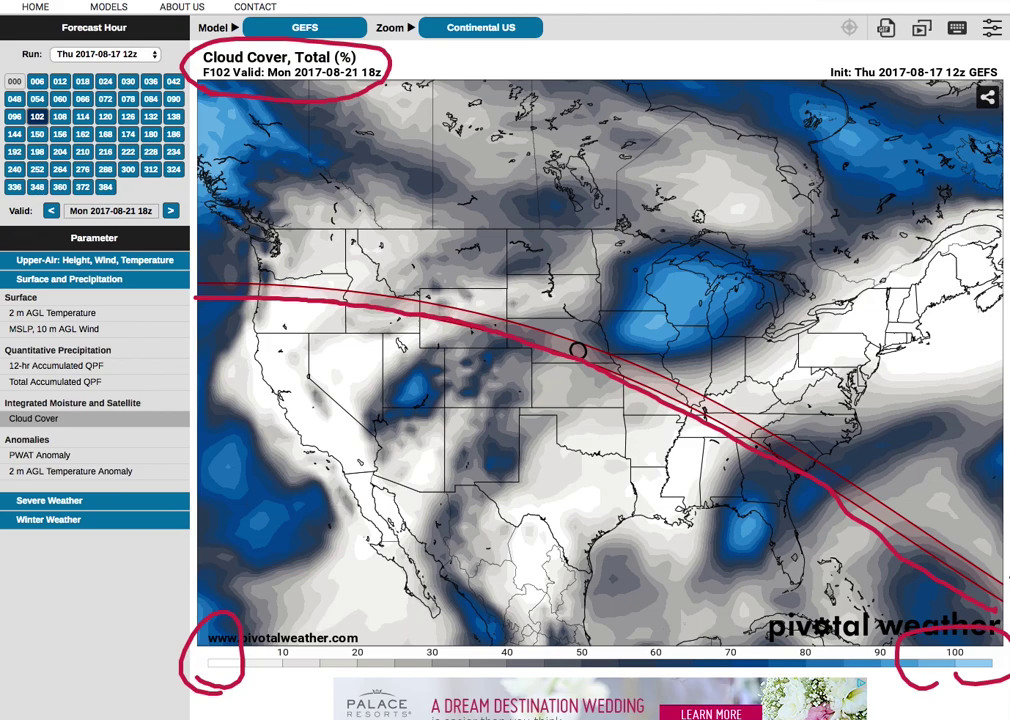
drag(262, 353, 765, 520)
drag(272, 438, 704, 598)
drag(393, 404, 741, 511)
drag(328, 208, 836, 362)
drag(371, 172, 751, 269)
drag(540, 170, 833, 284)
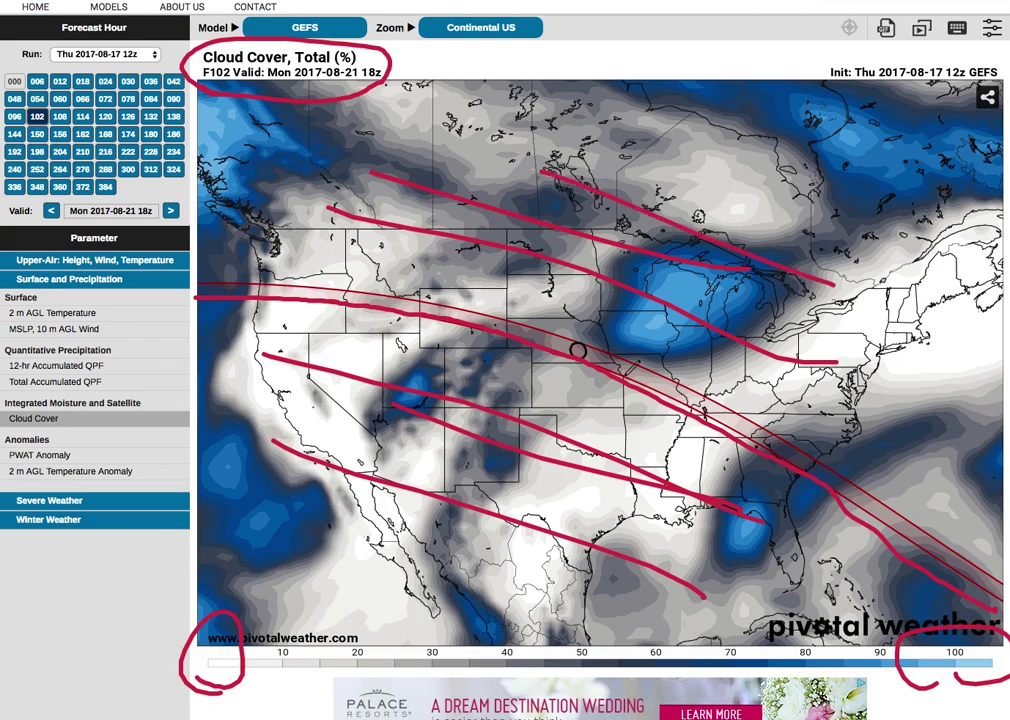
key(Escape)
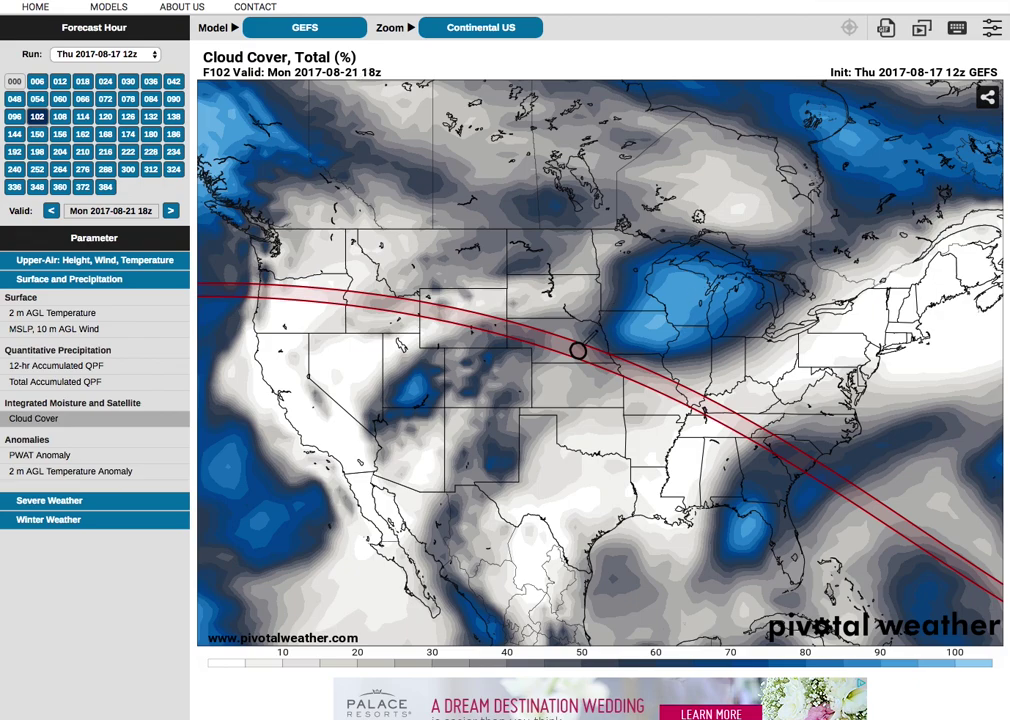
Step: Mark the circle on the eclipse path, underline forecast hours 096 to 108, circle the three cloudiest US areas, and clear the marks
mouse_move(584, 343)
mouse_down()
mouse_move(570, 346)
mouse_move(578, 357)
mouse_up()
drag(6, 124, 66, 124)
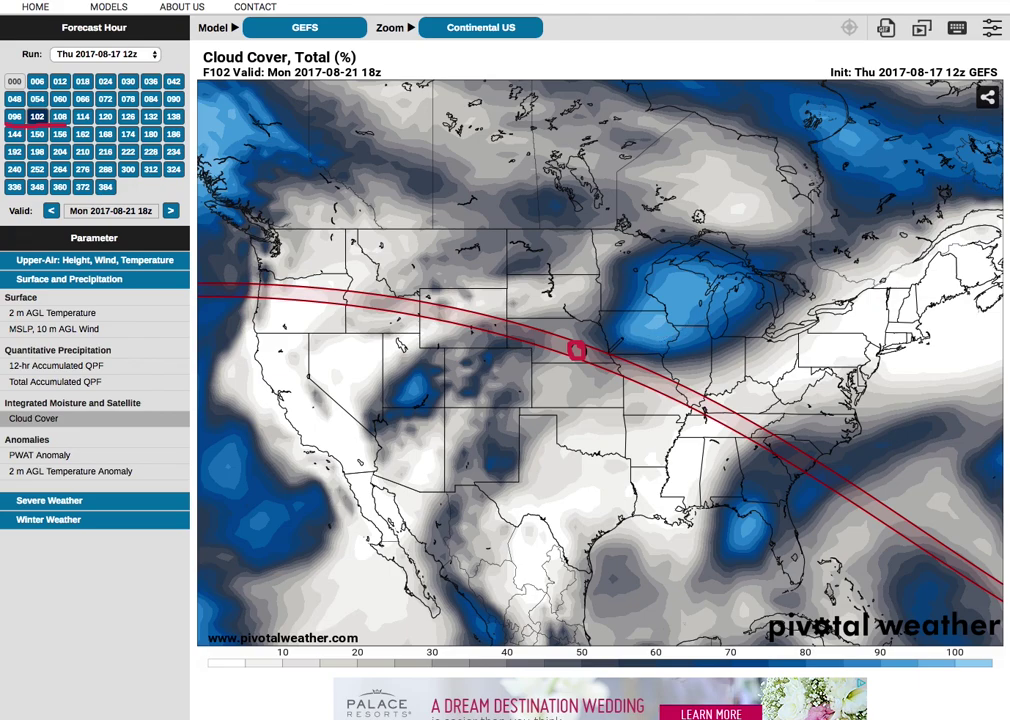
mouse_move(607, 344)
mouse_down()
mouse_move(647, 358)
mouse_move(764, 323)
mouse_move(637, 262)
mouse_move(618, 362)
mouse_up()
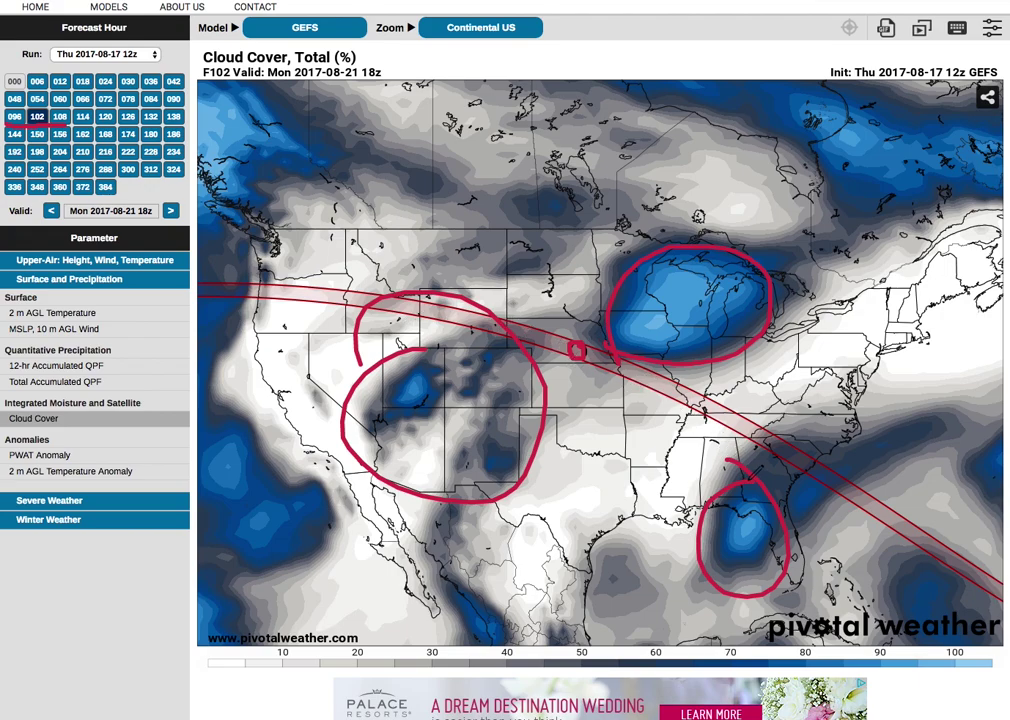
key(Escape)
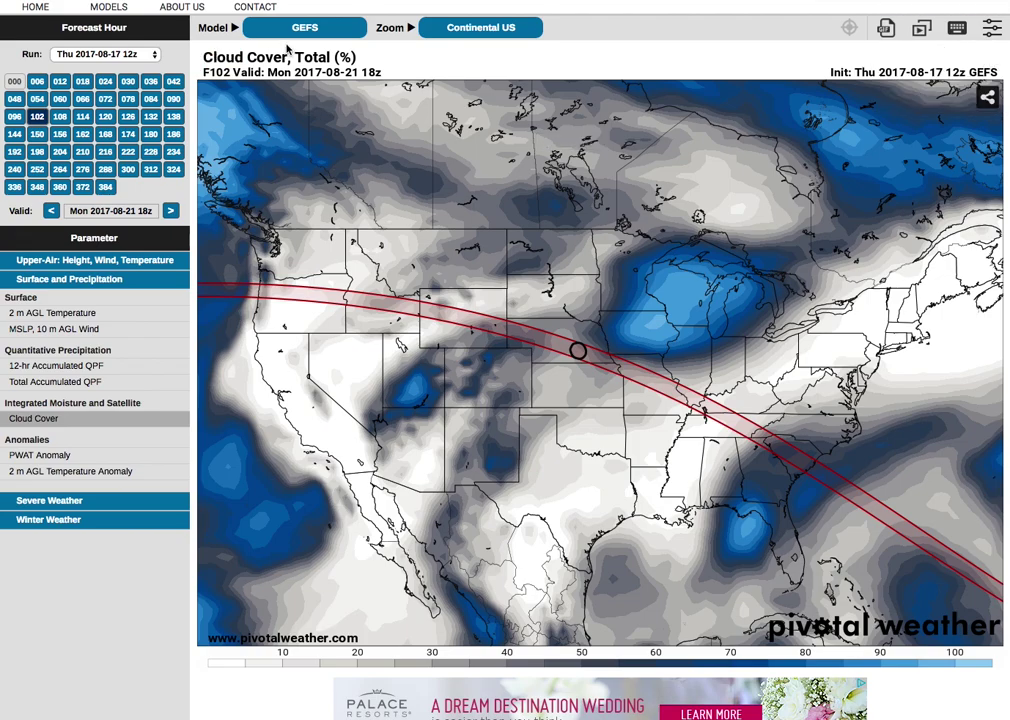
click(150, 54)
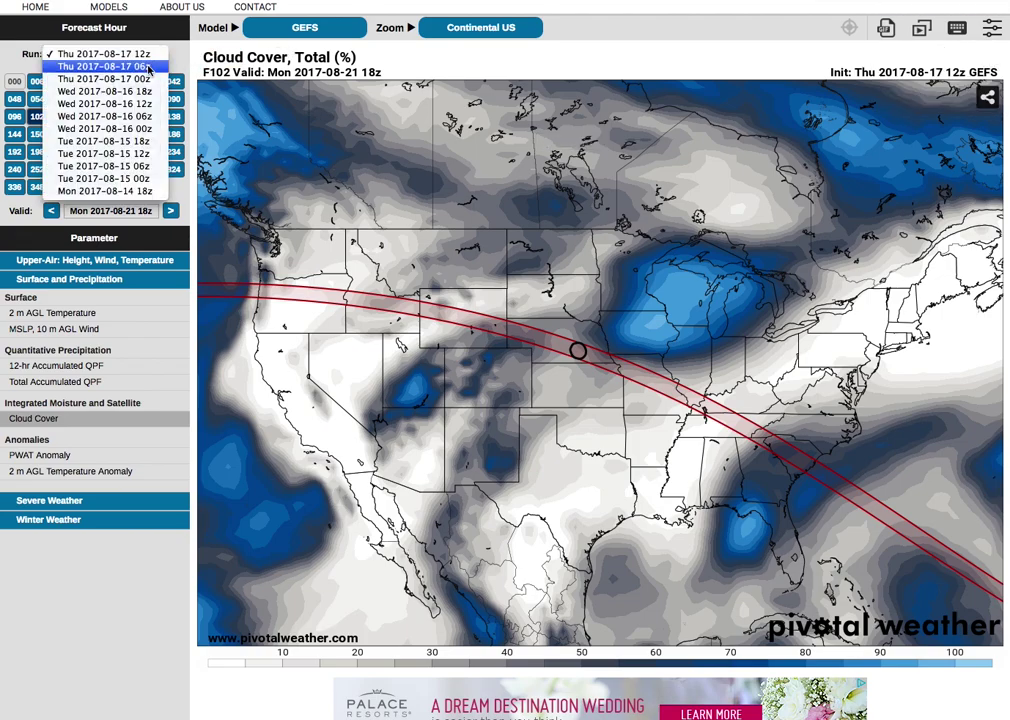
click(146, 36)
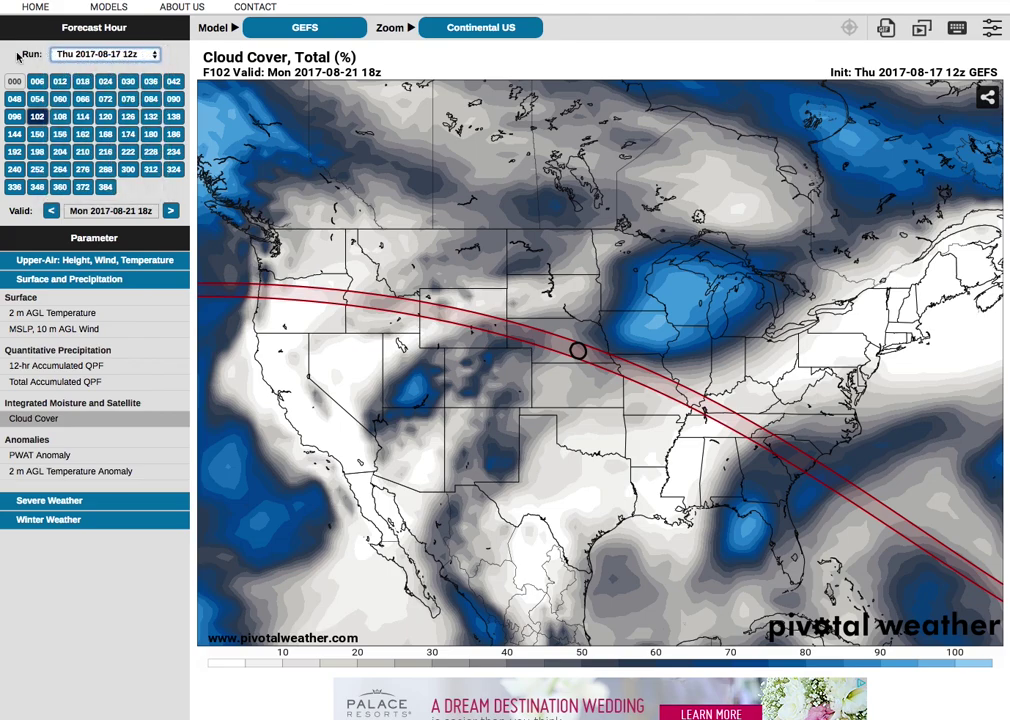
click(106, 54)
click(106, 67)
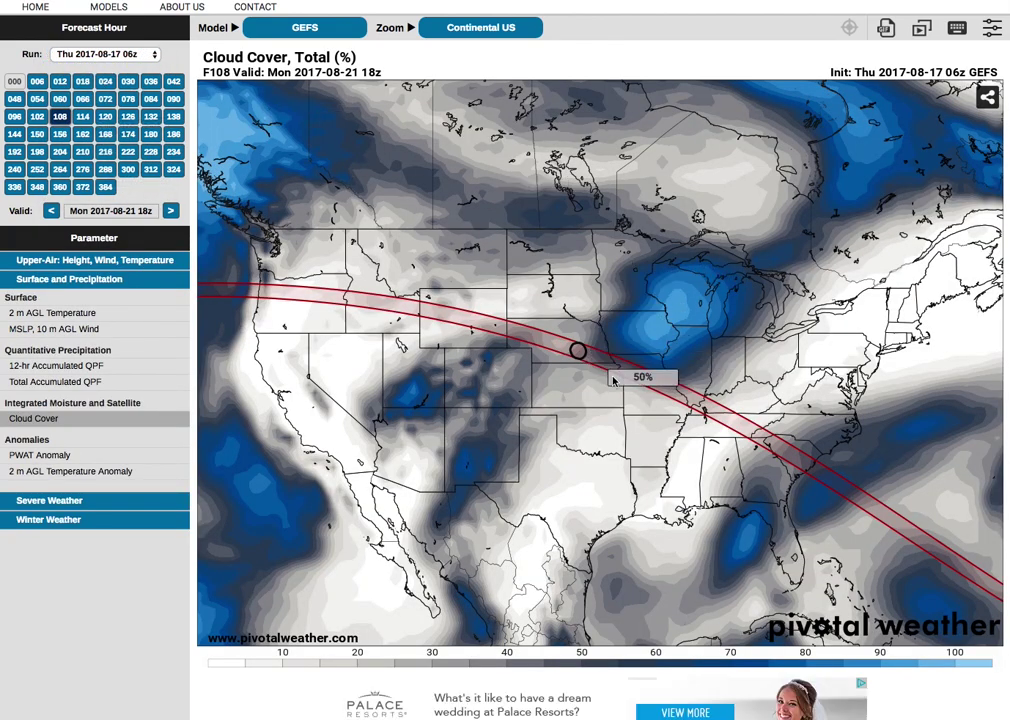
click(80, 54)
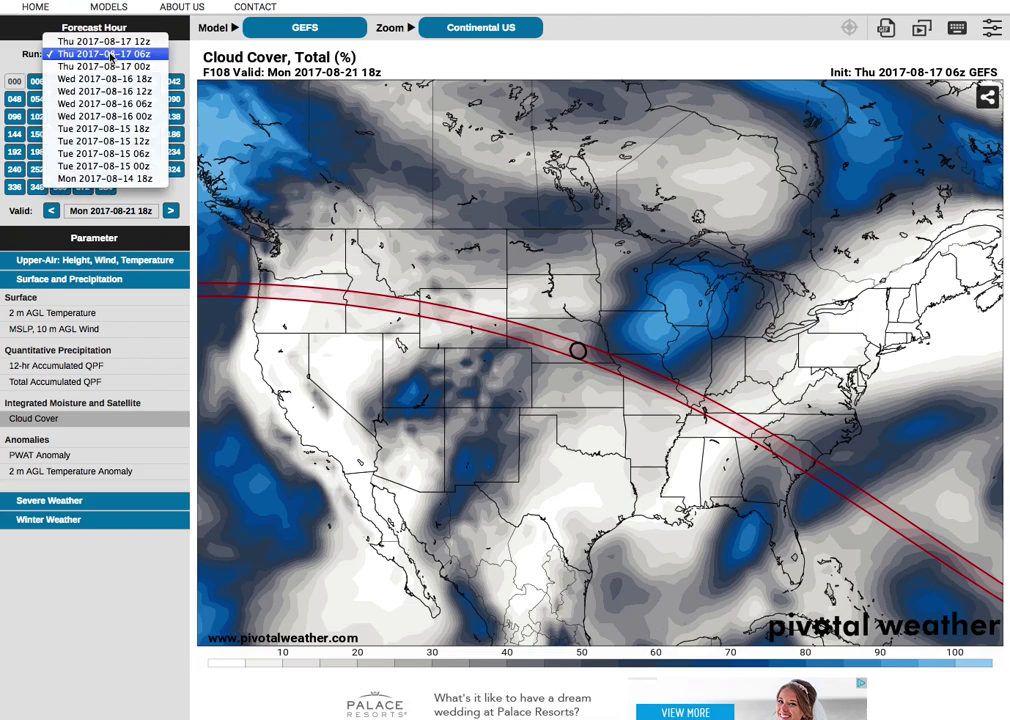
click(106, 63)
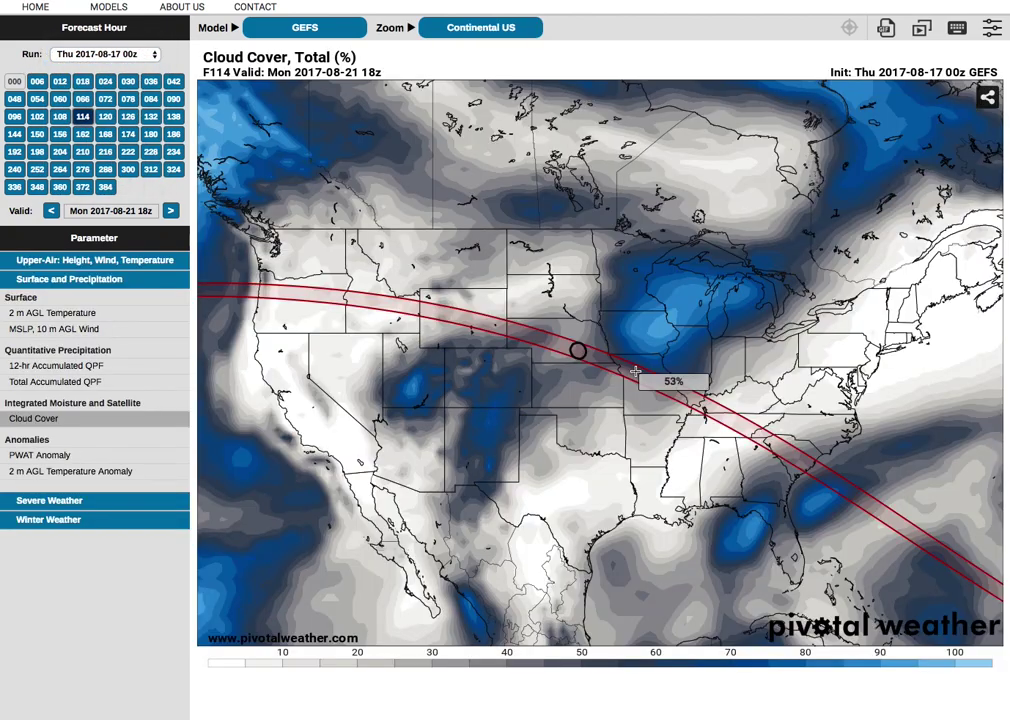
click(103, 52)
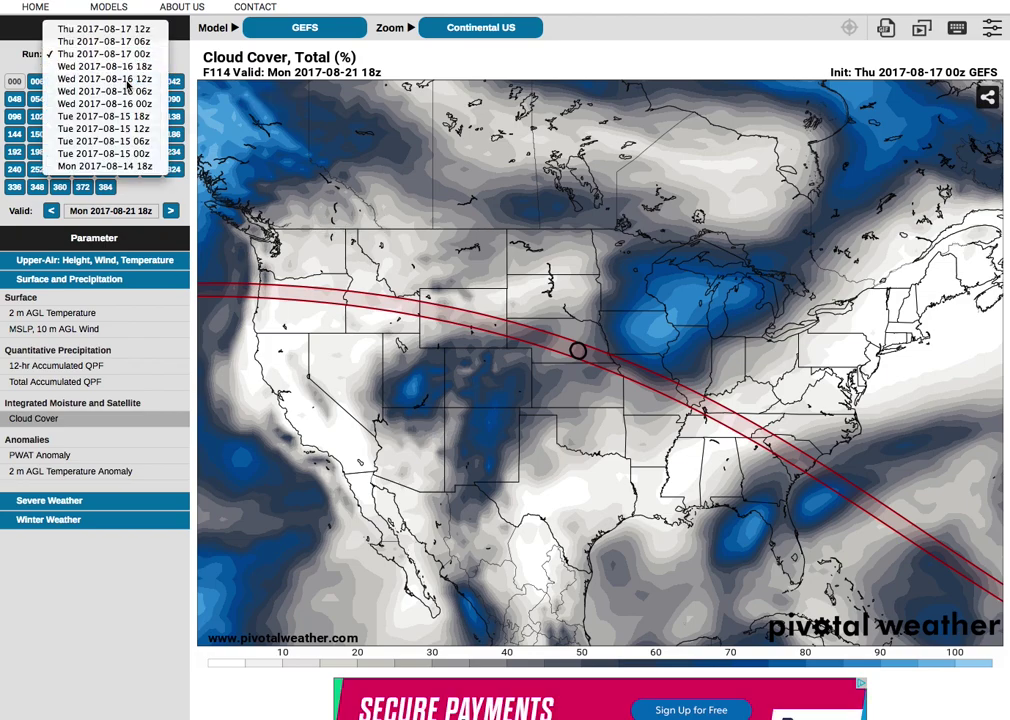
click(120, 78)
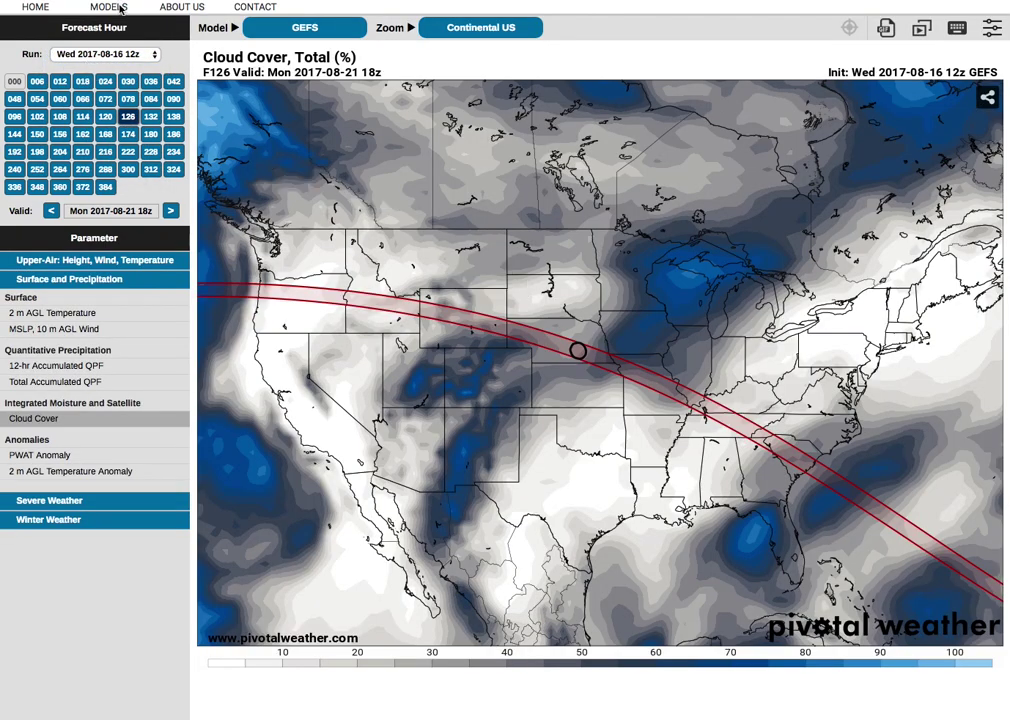
click(103, 53)
click(100, 39)
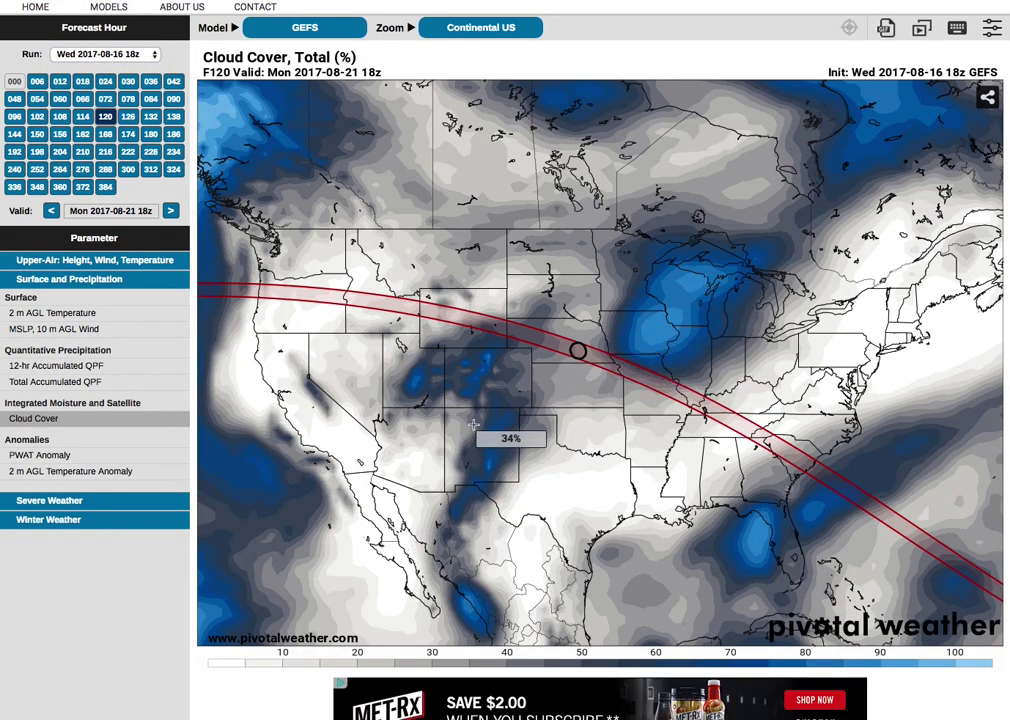
click(112, 55)
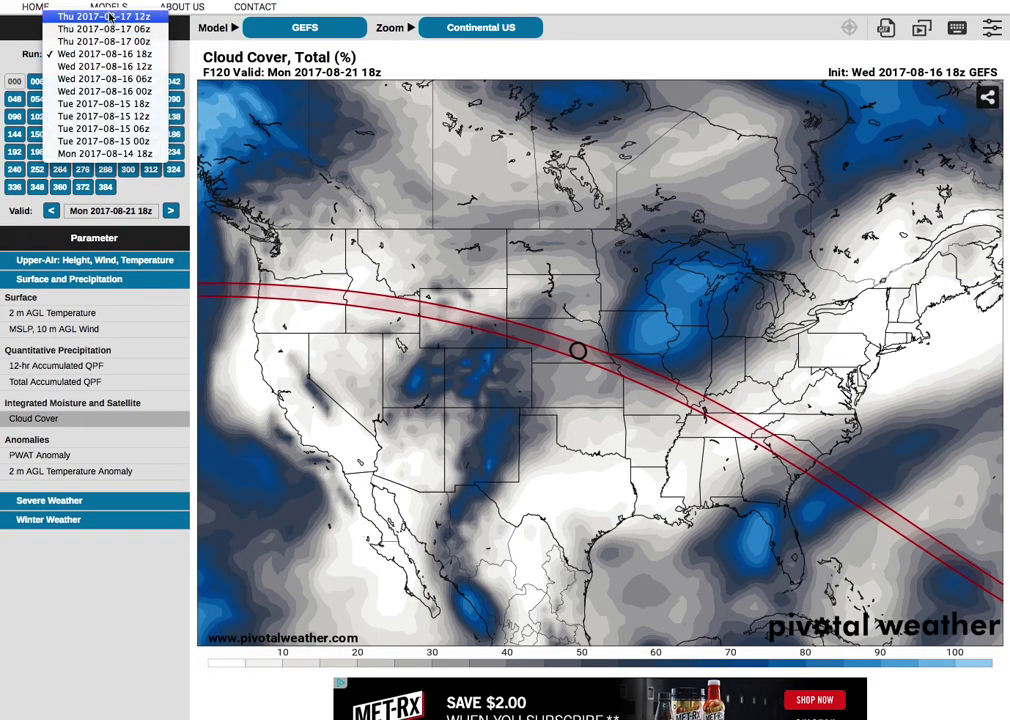
click(106, 18)
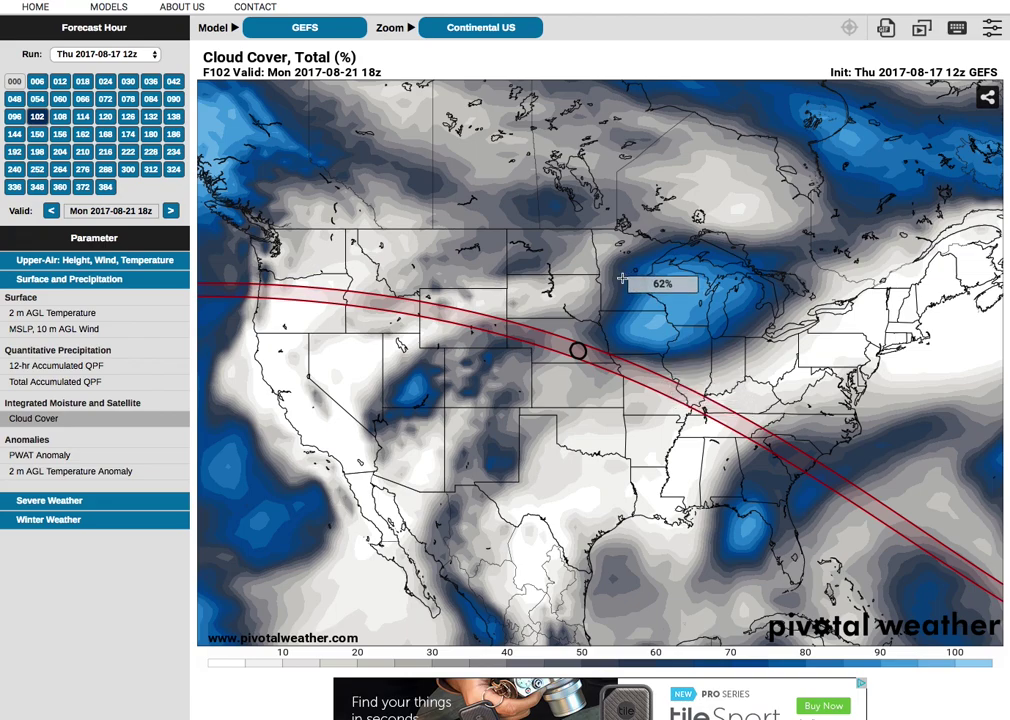
Step: Circle the central stretch of the eclipse path from Wyoming to Illinois and erase the mark
click(919, 32)
click(919, 32)
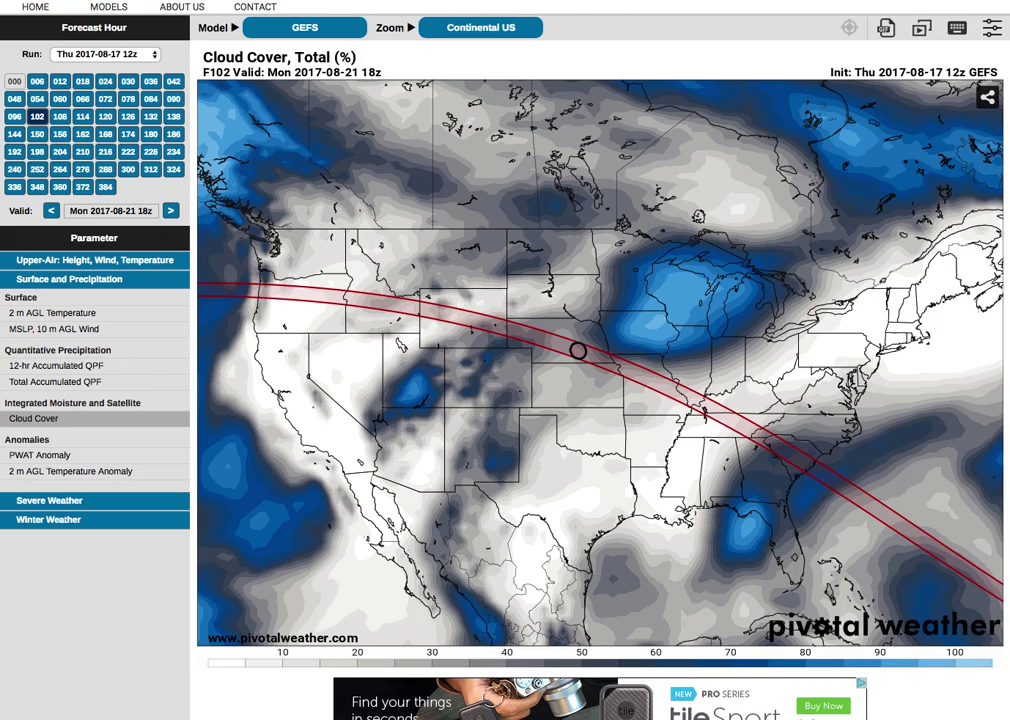
mouse_move(472, 347)
mouse_down()
mouse_move(424, 316)
mouse_move(474, 373)
mouse_up()
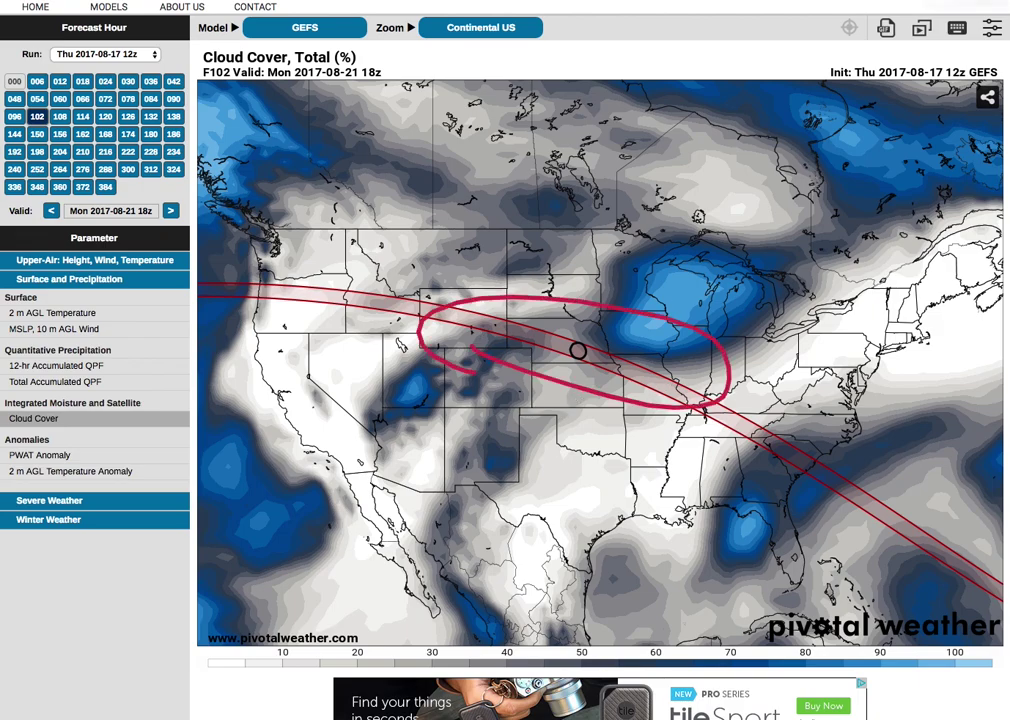
key(ctrl+z)
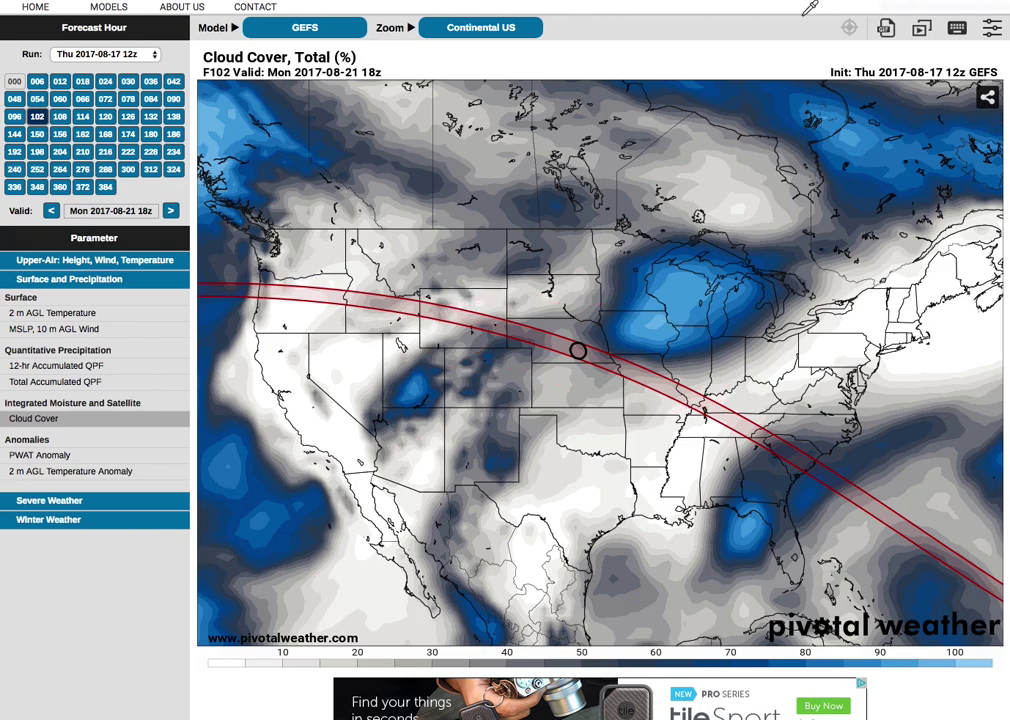
Step: Switch the model to CMCE, circle the eclipse path's Oregon–Wyoming and Missouri–Tennessee stretches, and clear the marks
click(305, 28)
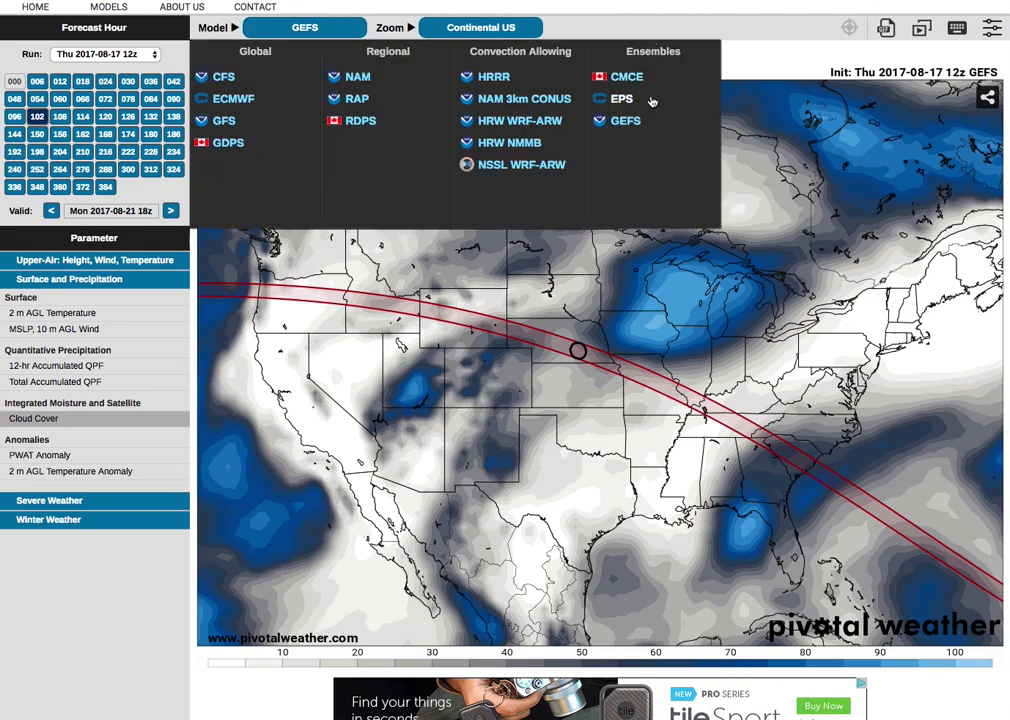
click(627, 76)
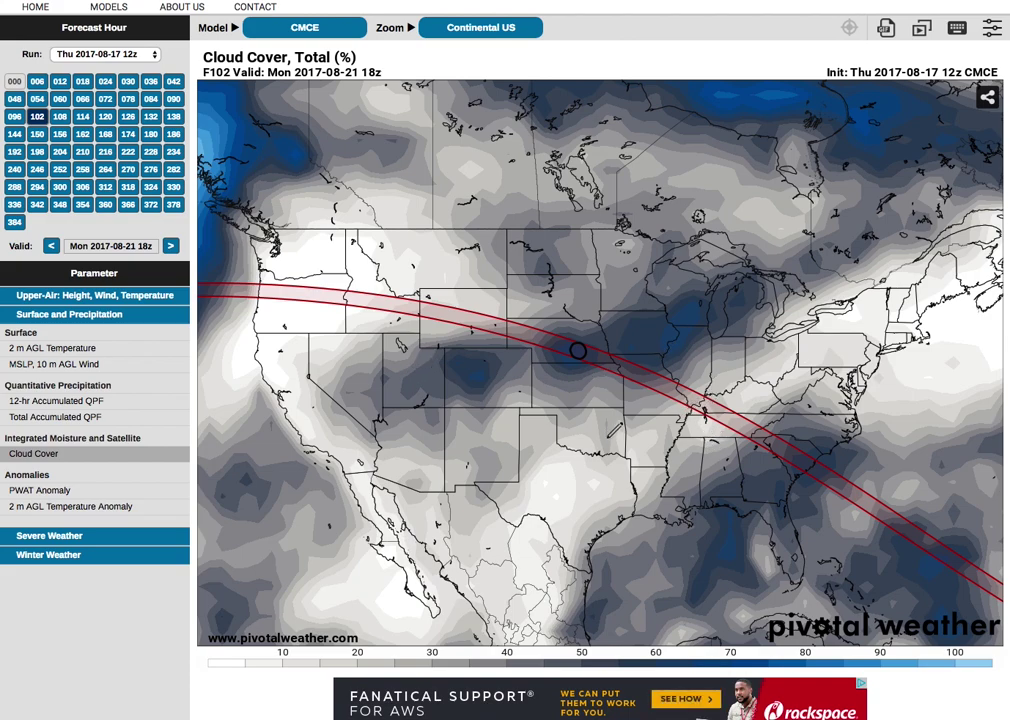
mouse_move(257, 303)
mouse_down()
mouse_move(340, 325)
mouse_move(288, 322)
mouse_up()
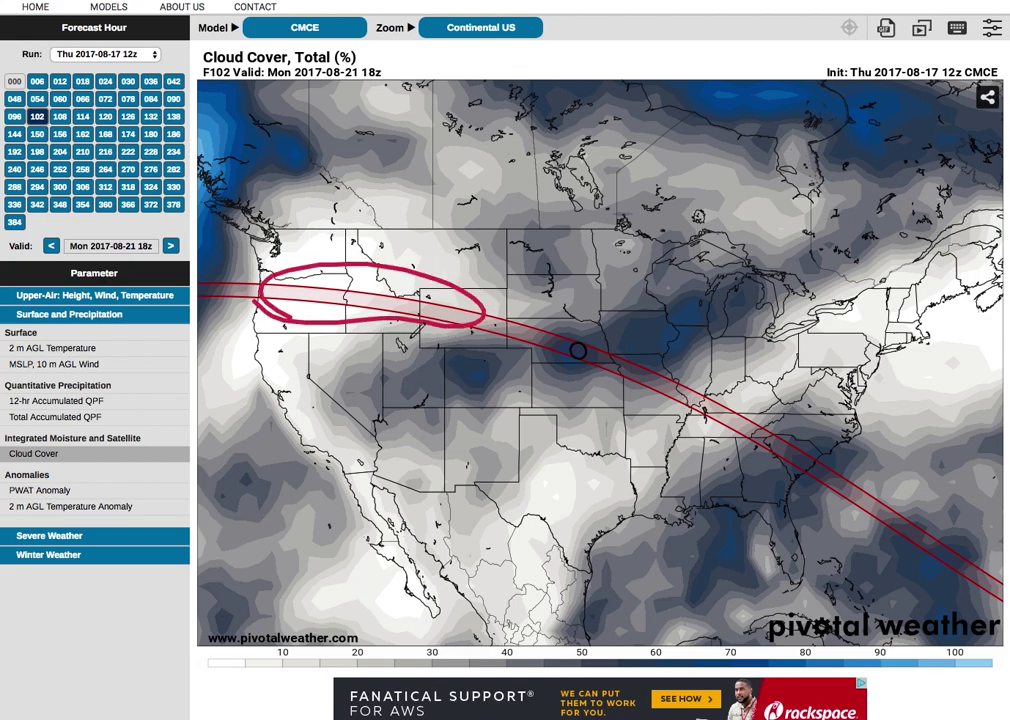
drag(672, 407, 715, 380)
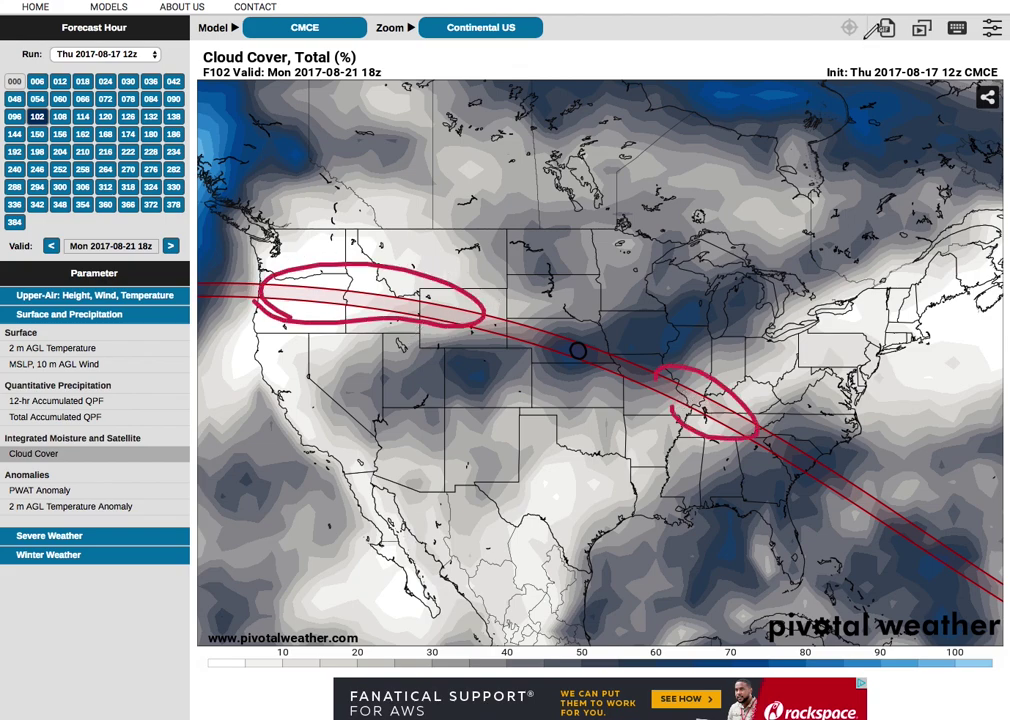
key(Escape)
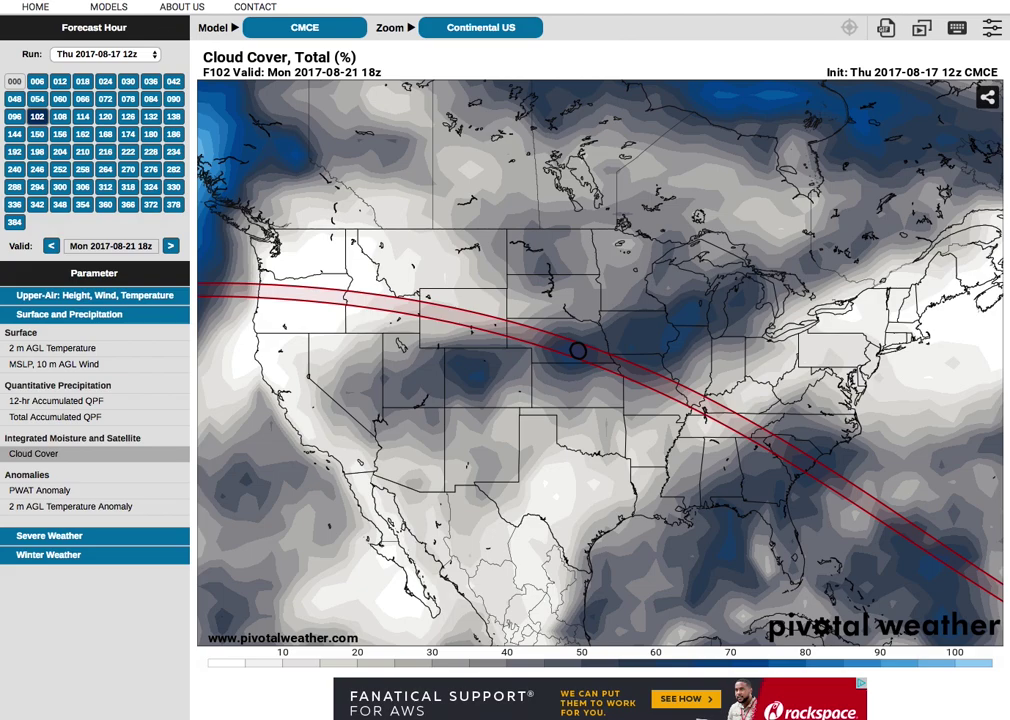
click(152, 54)
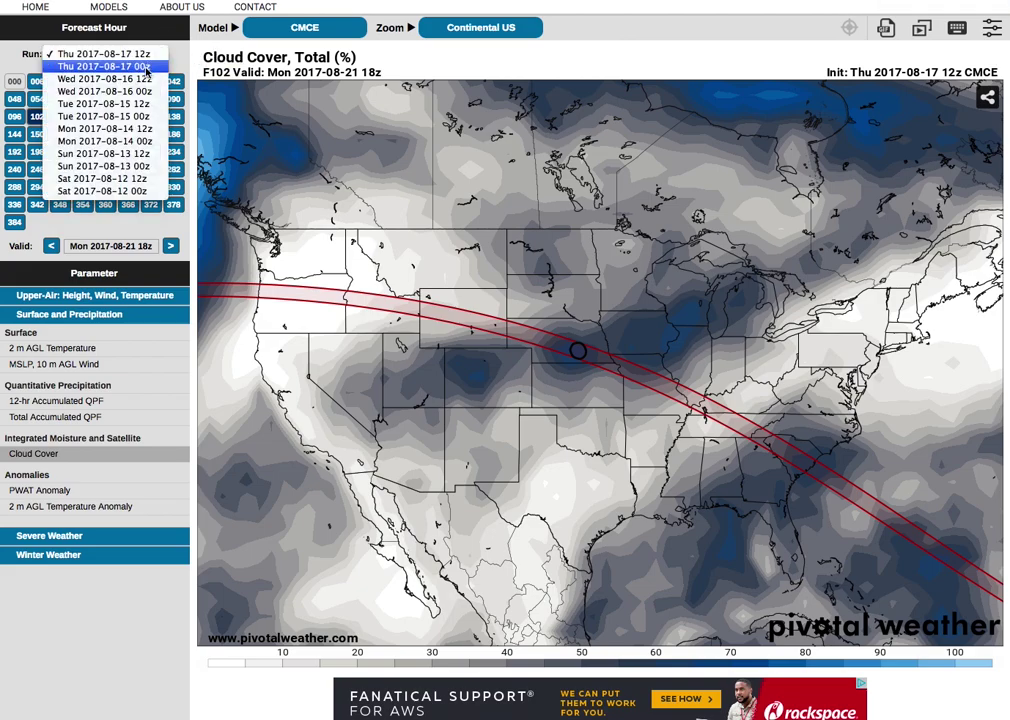
click(143, 91)
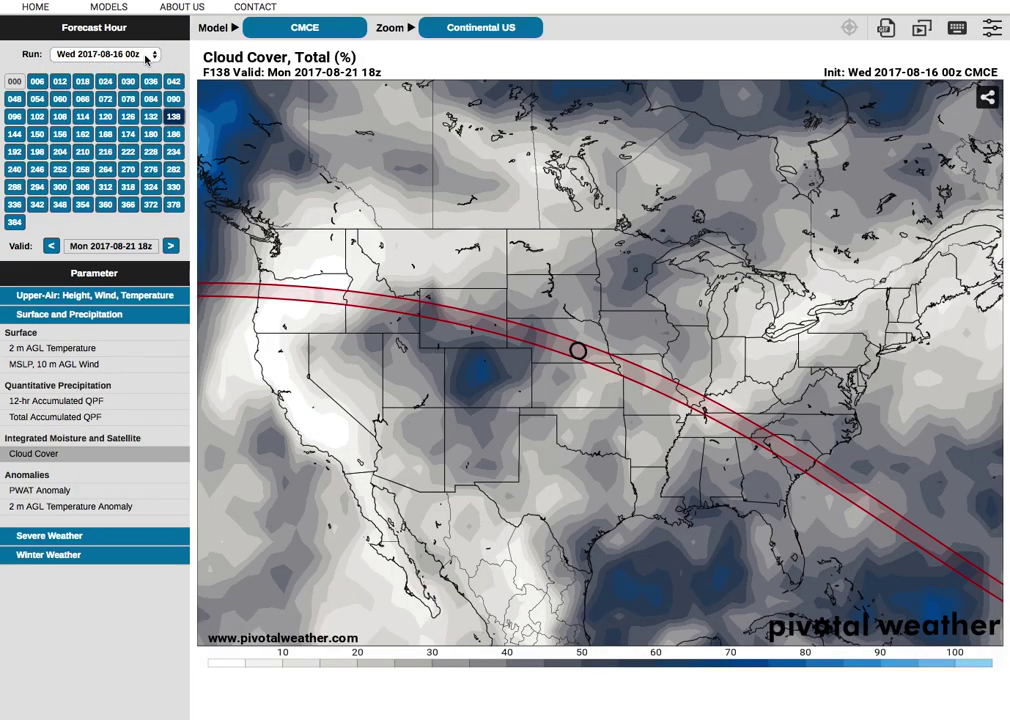
click(145, 57)
click(145, 41)
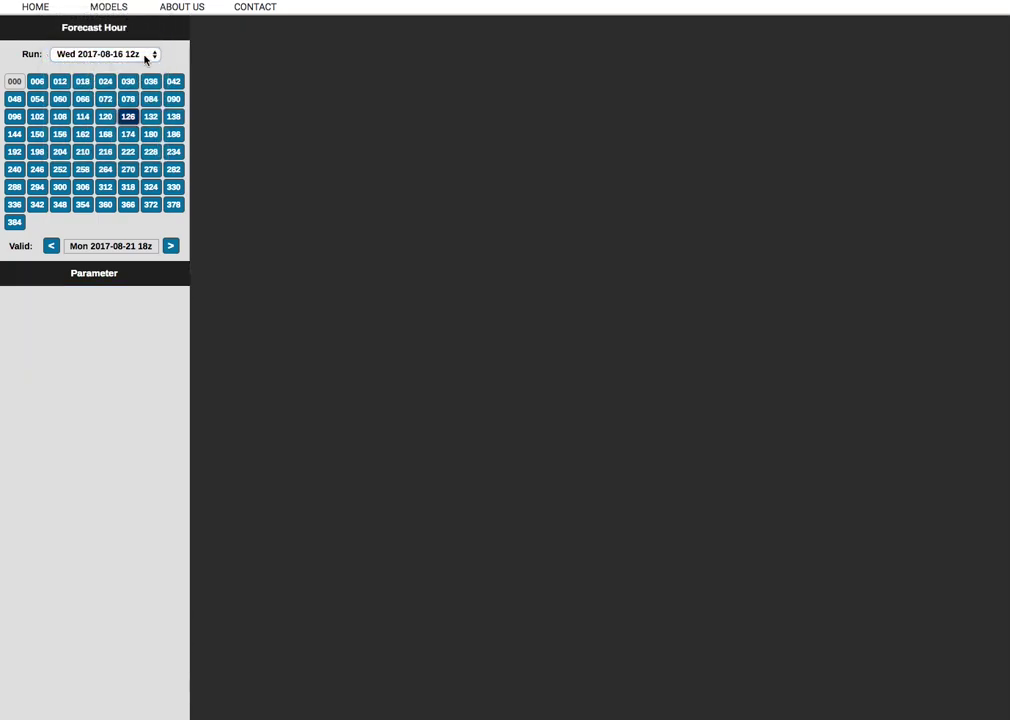
click(145, 56)
click(143, 41)
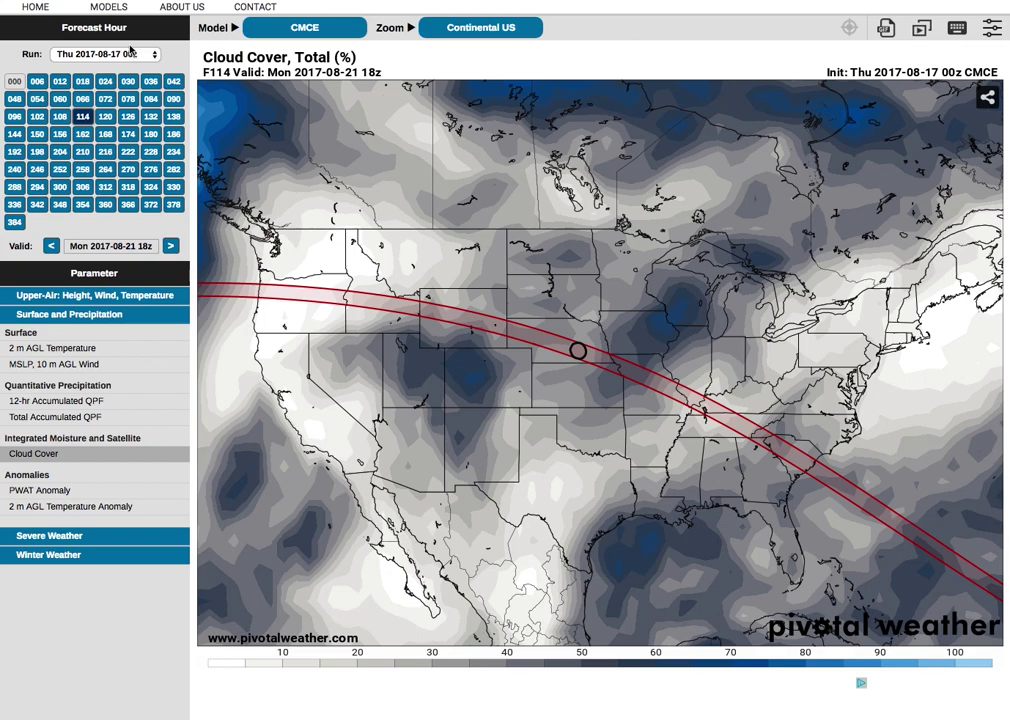
click(130, 55)
click(130, 38)
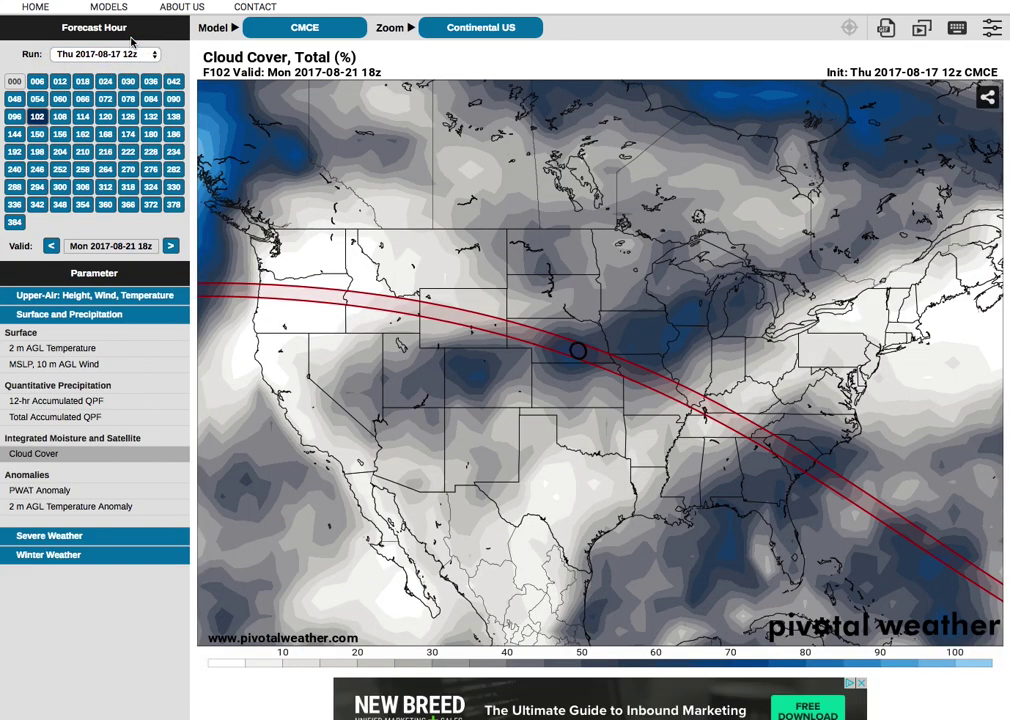
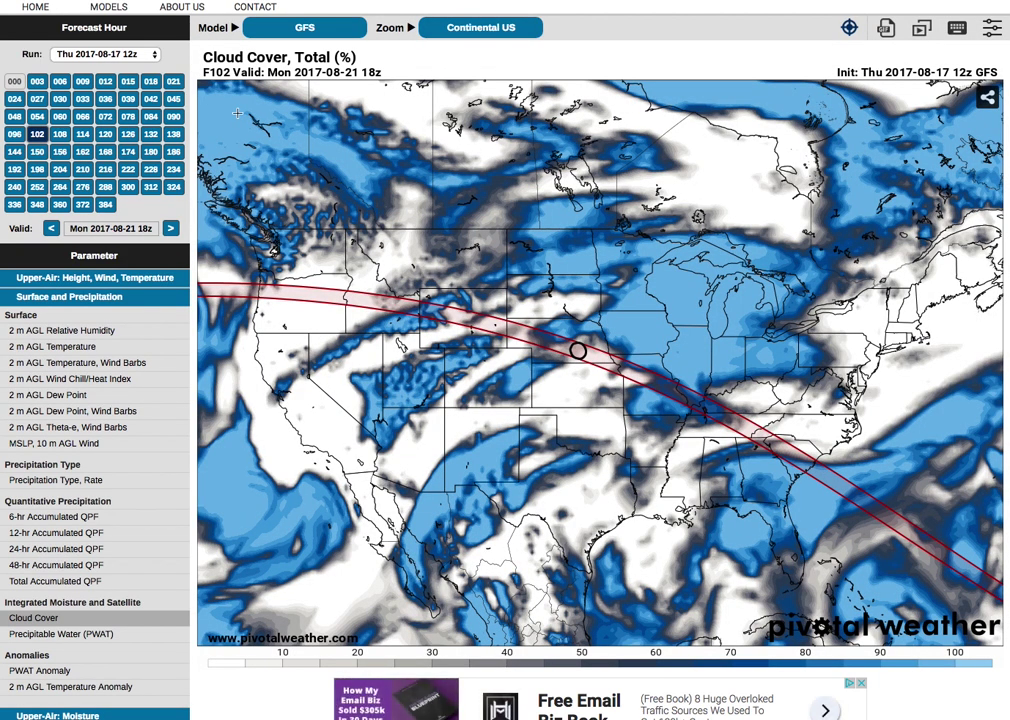
Step: Bring up the GEFS 250 mb Height, Wind map and mark the trough along and off the California coast
click(308, 25)
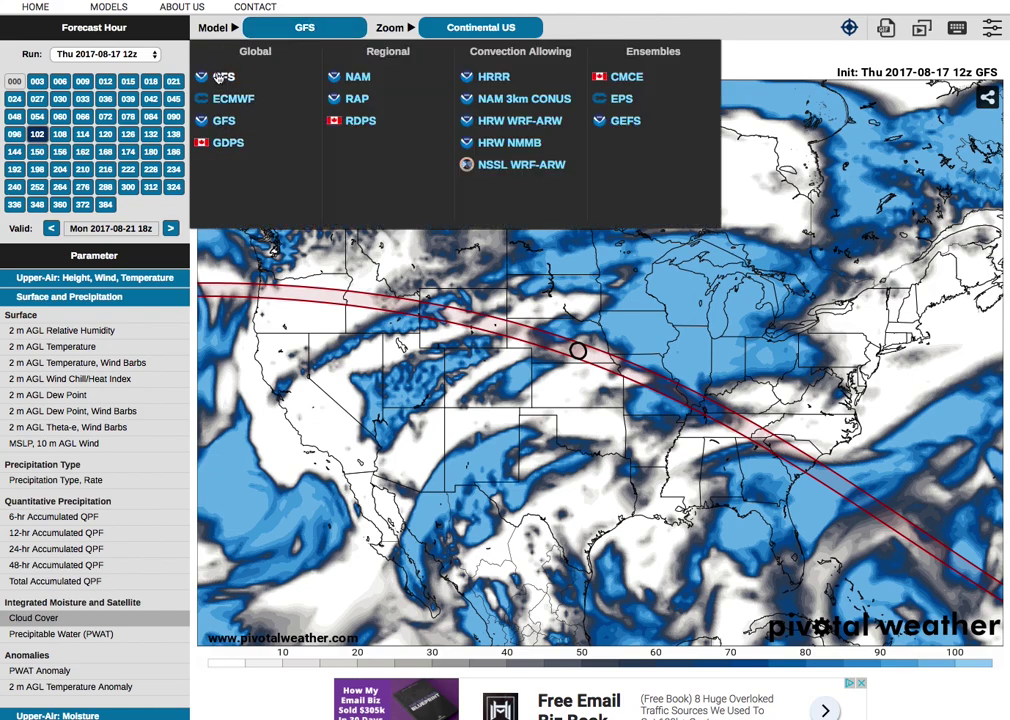
click(390, 10)
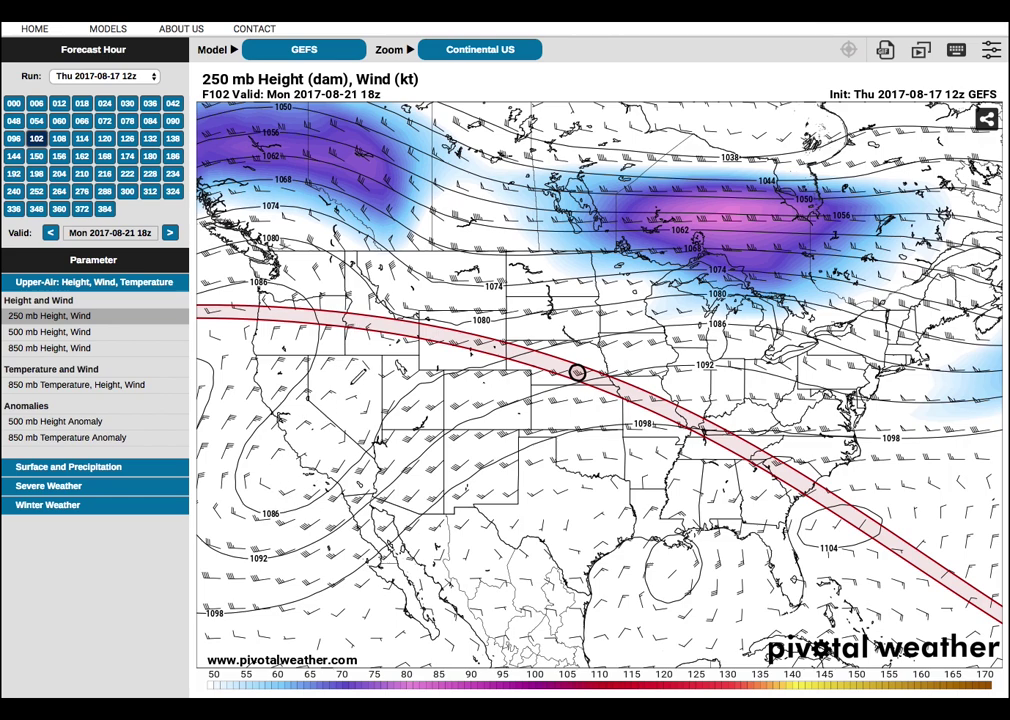
mouse_move(372, 345)
mouse_down()
mouse_move(338, 417)
mouse_move(266, 510)
mouse_up()
mouse_move(318, 370)
mouse_down()
mouse_move(280, 505)
mouse_move(187, 585)
mouse_up()
mouse_move(247, 547)
mouse_down()
mouse_move(176, 515)
mouse_move(220, 571)
mouse_move(236, 552)
mouse_up()
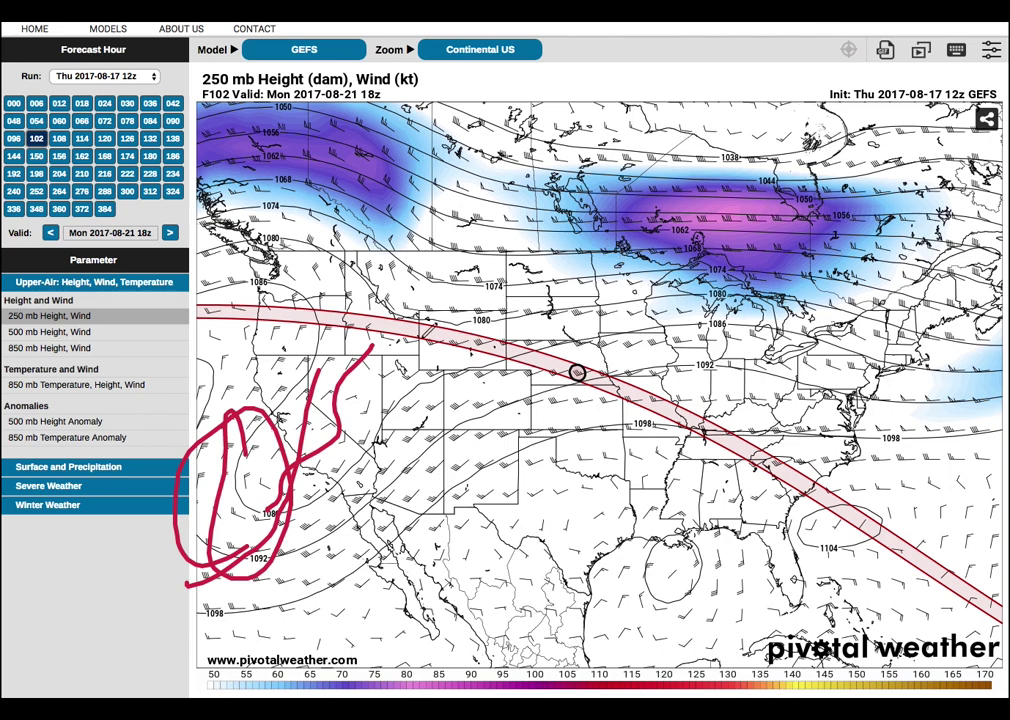
Step: Mark the upper-level flow from Wyoming to the Northeast and over southern Canada, and circle the Upper Midwest
drag(420, 341, 890, 339)
drag(592, 148, 812, 160)
mouse_move(800, 166)
mouse_down()
mouse_move(620, 172)
mouse_move(815, 180)
mouse_up()
mouse_move(622, 232)
mouse_down()
mouse_move(565, 290)
mouse_move(760, 272)
mouse_move(688, 228)
mouse_up()
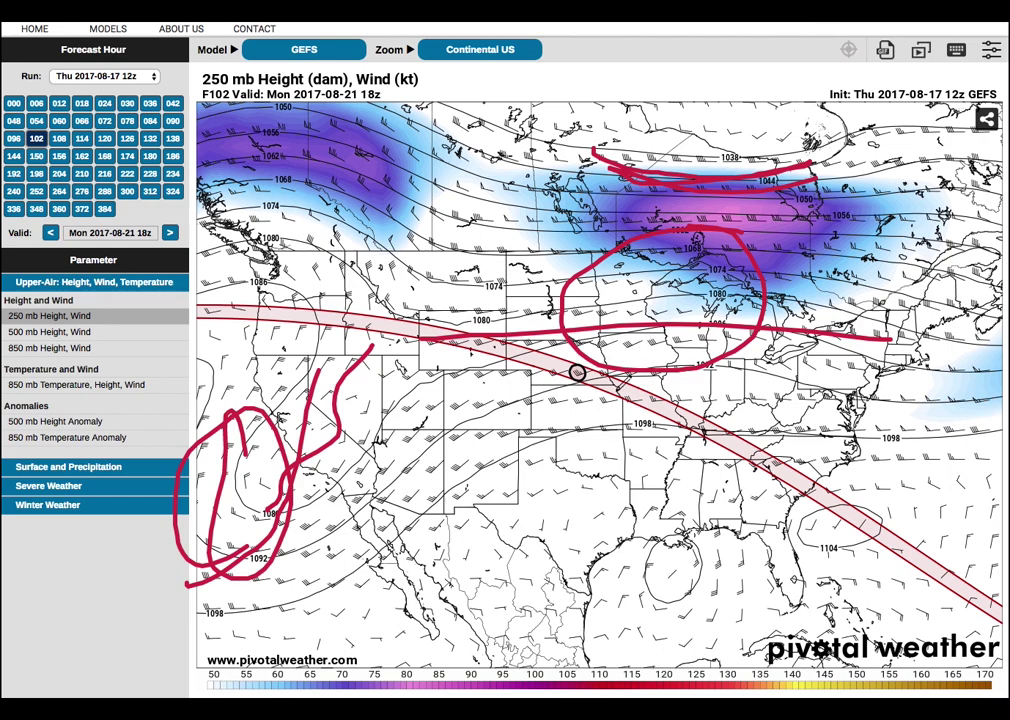
Step: Circle the Great Basin and central Rockies region repeatedly and clear all marks from the map
mouse_move(491, 351)
mouse_down()
mouse_move(527, 487)
mouse_move(407, 459)
mouse_up()
mouse_move(462, 348)
mouse_down()
mouse_move(523, 413)
mouse_move(346, 368)
mouse_move(468, 430)
mouse_up()
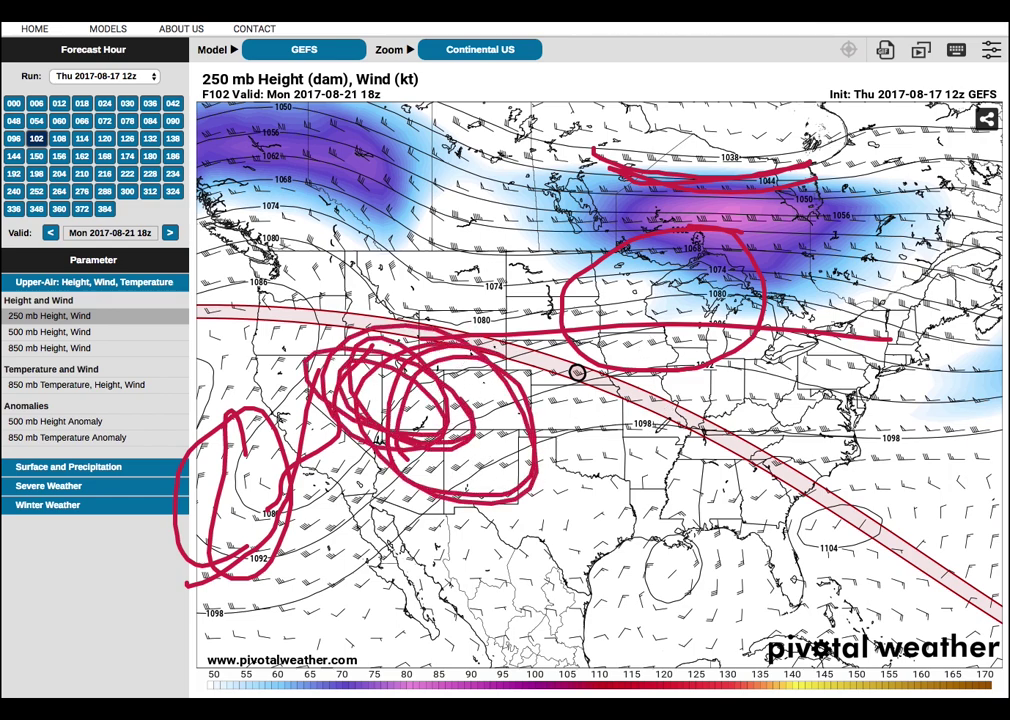
key(Escape)
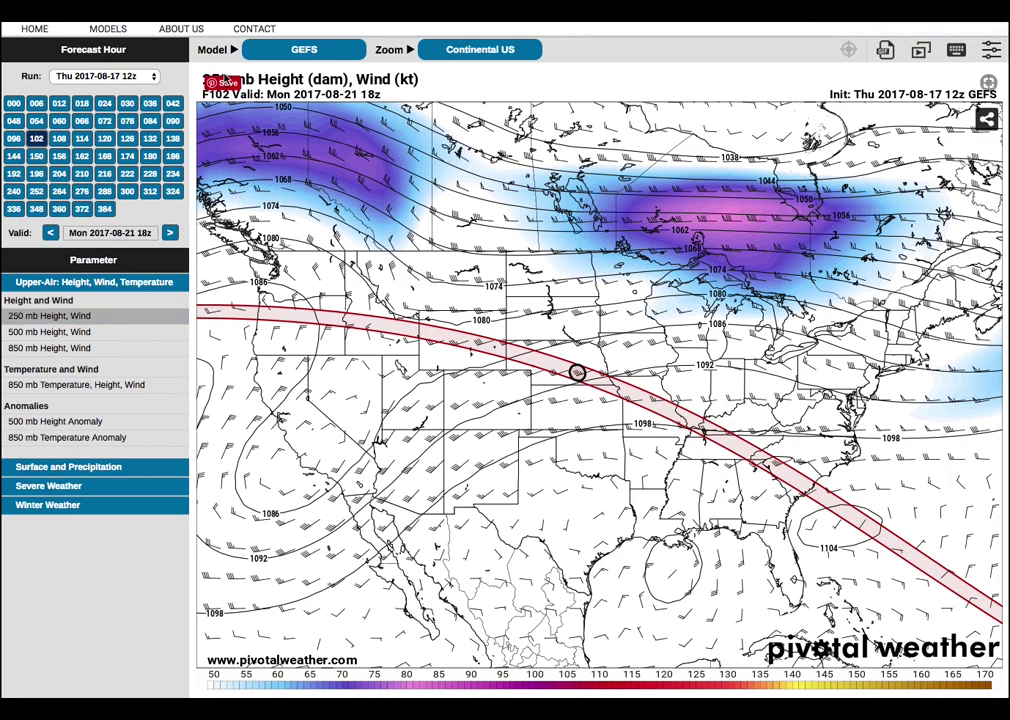
Step: Switch the model to GFS and display its Precipitation Type, Rate map
click(110, 467)
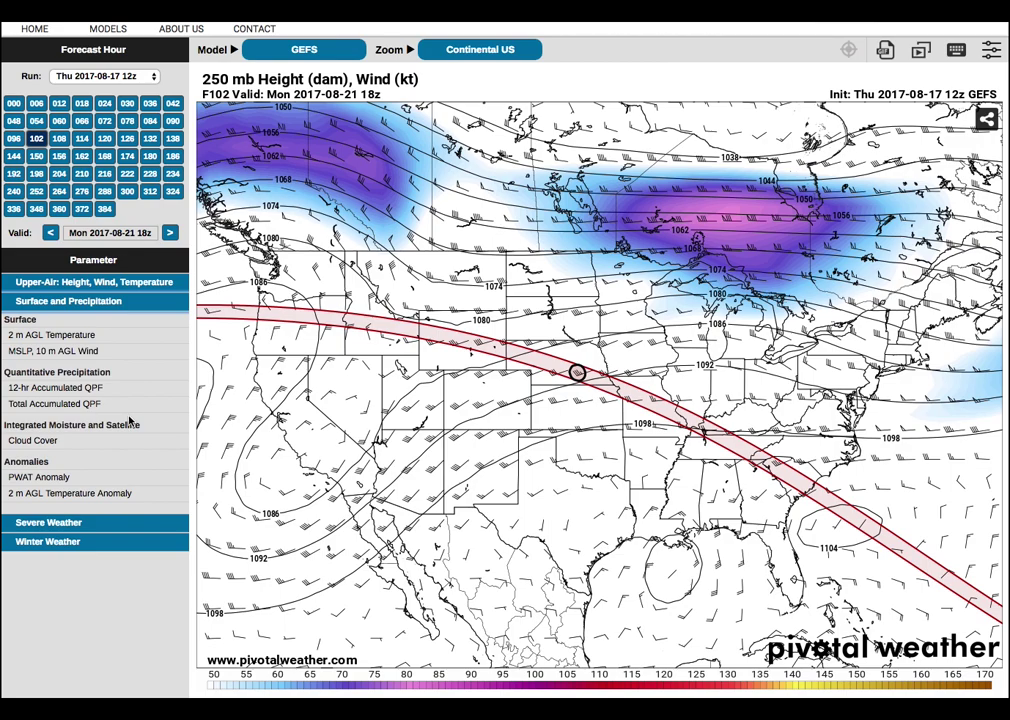
click(340, 47)
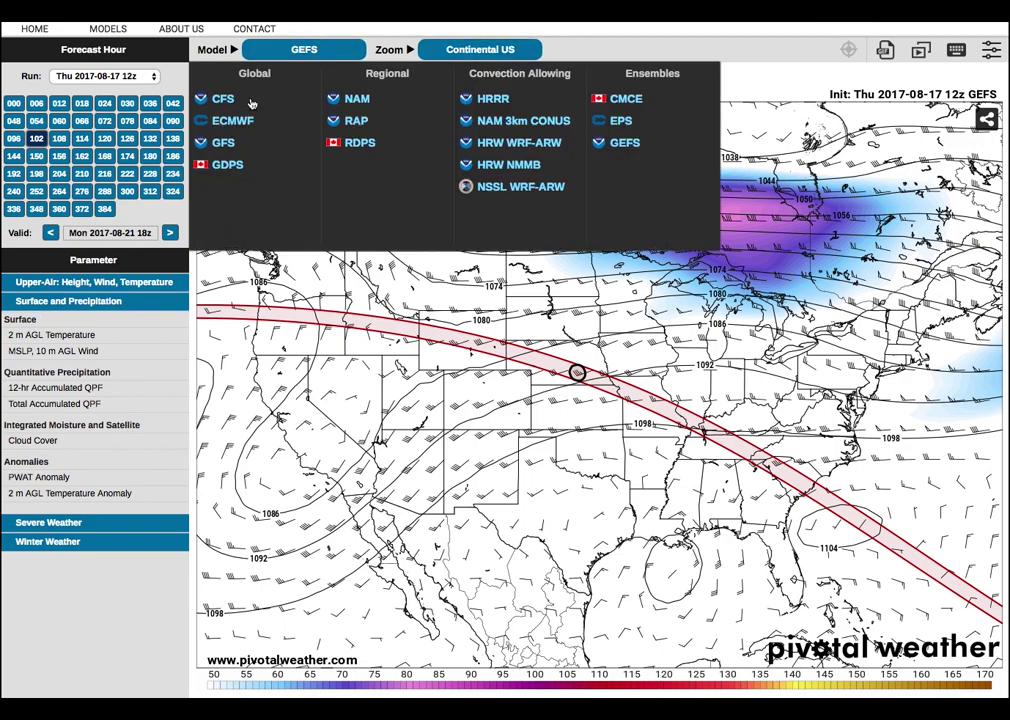
click(222, 147)
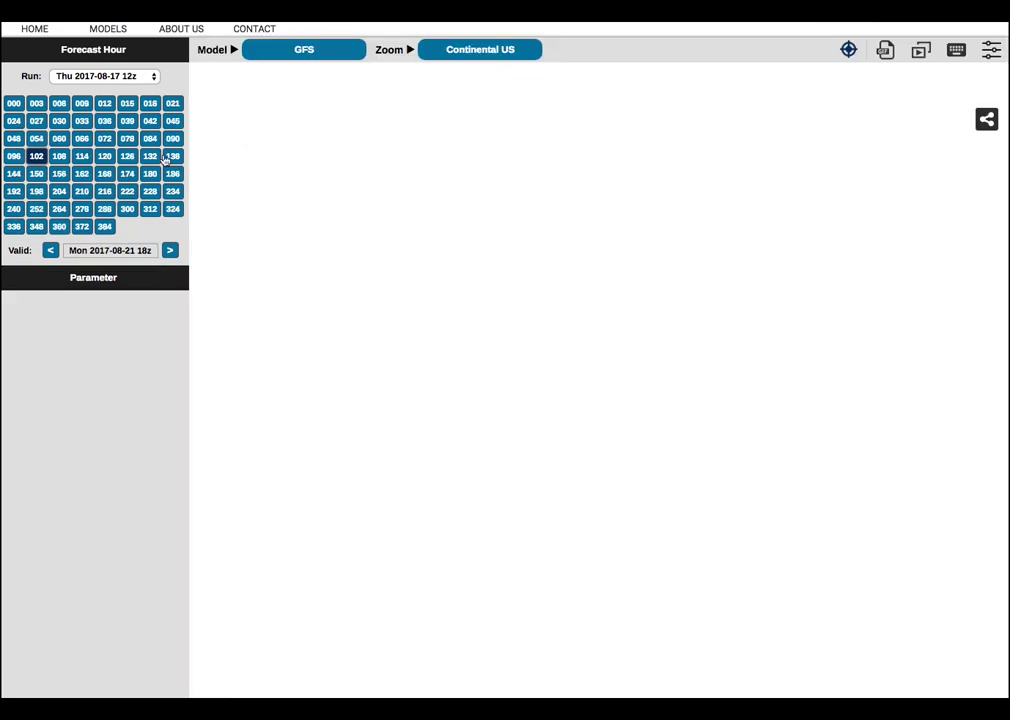
click(68, 581)
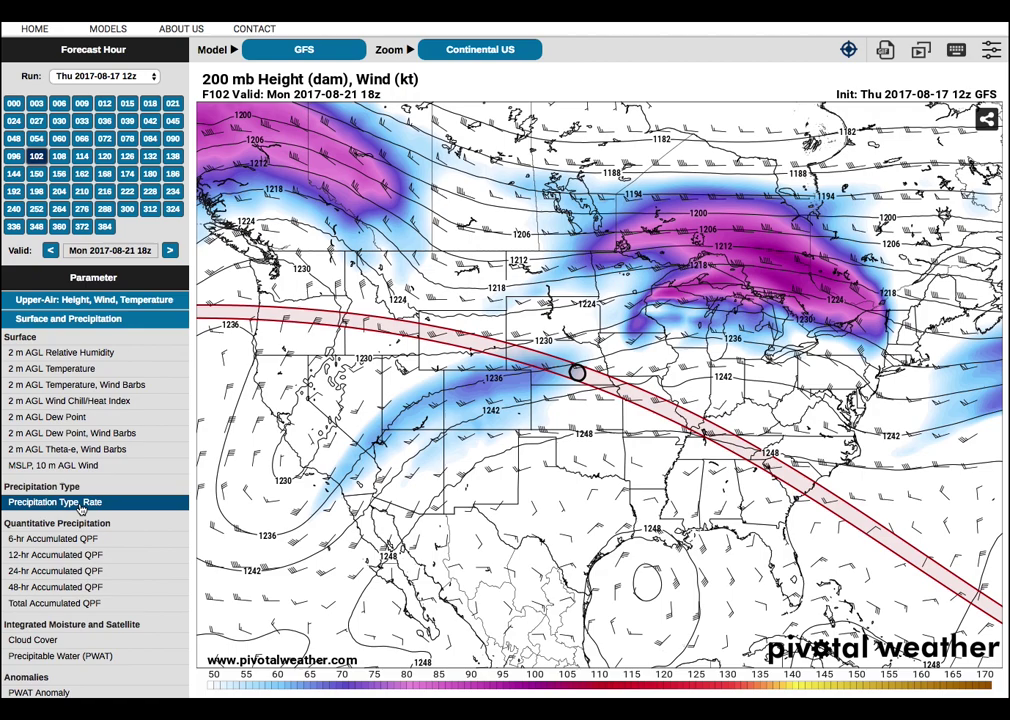
click(80, 505)
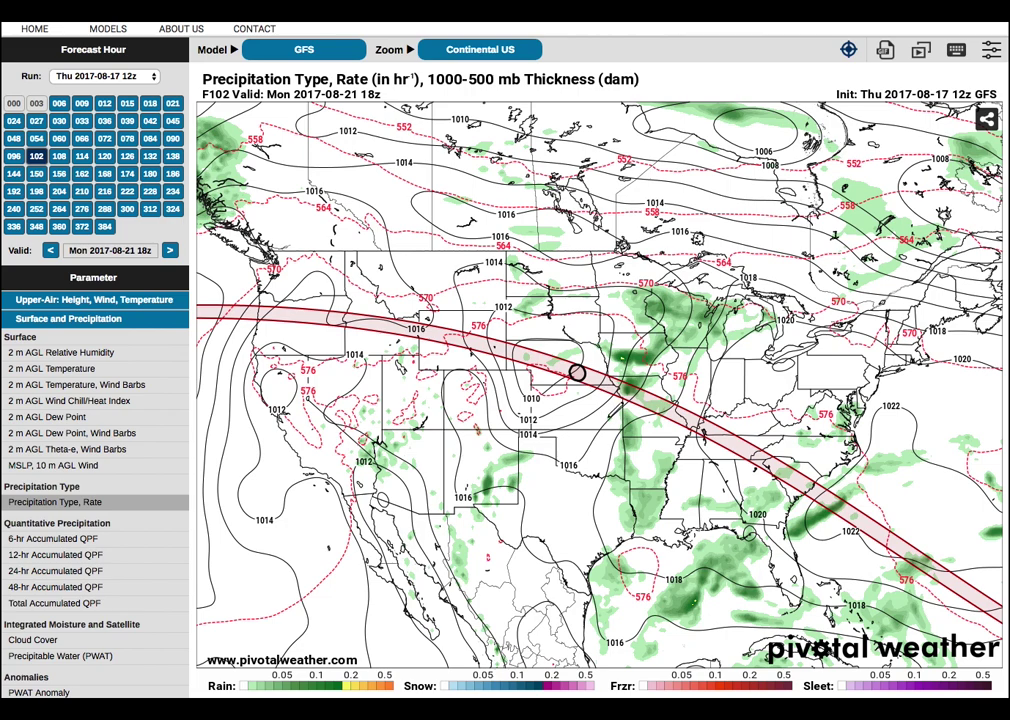
Step: Mark the low over Nebraska, circle the Midwest rain and the path's Oregon–Wyoming and Tennessee–Georgia stretches, and clear the marks
mouse_move(532, 355)
mouse_down()
mouse_move(540, 372)
mouse_move(565, 373)
mouse_move(570, 445)
mouse_up()
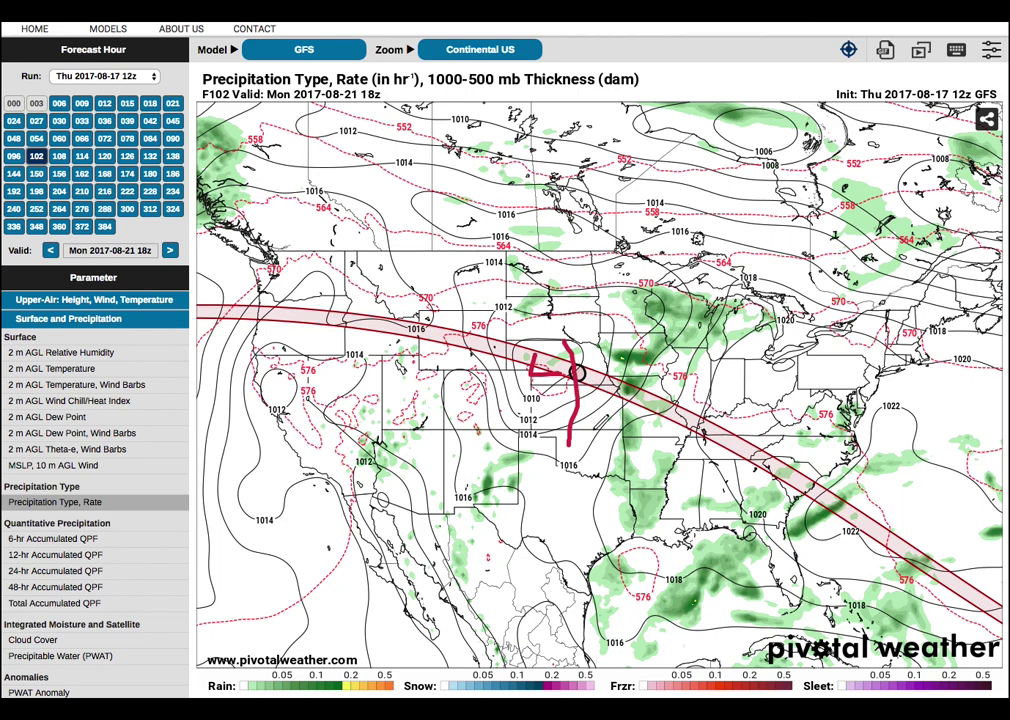
mouse_move(597, 391)
mouse_down()
mouse_move(737, 311)
mouse_move(597, 380)
mouse_up()
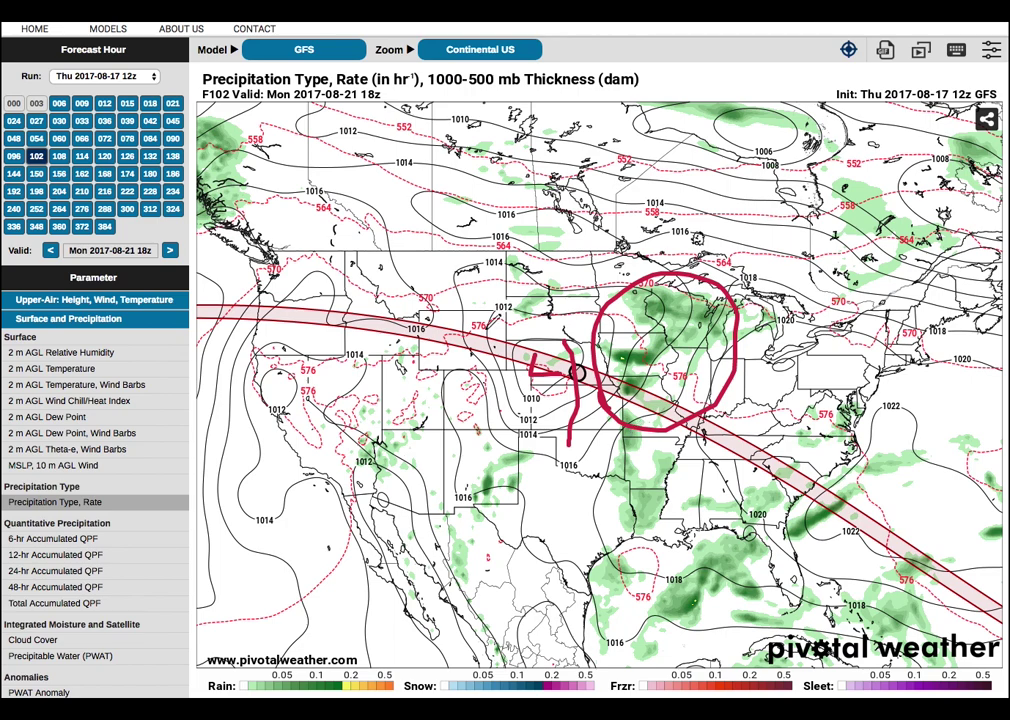
mouse_move(462, 346)
mouse_down()
mouse_move(250, 292)
mouse_move(472, 347)
mouse_move(367, 355)
mouse_up()
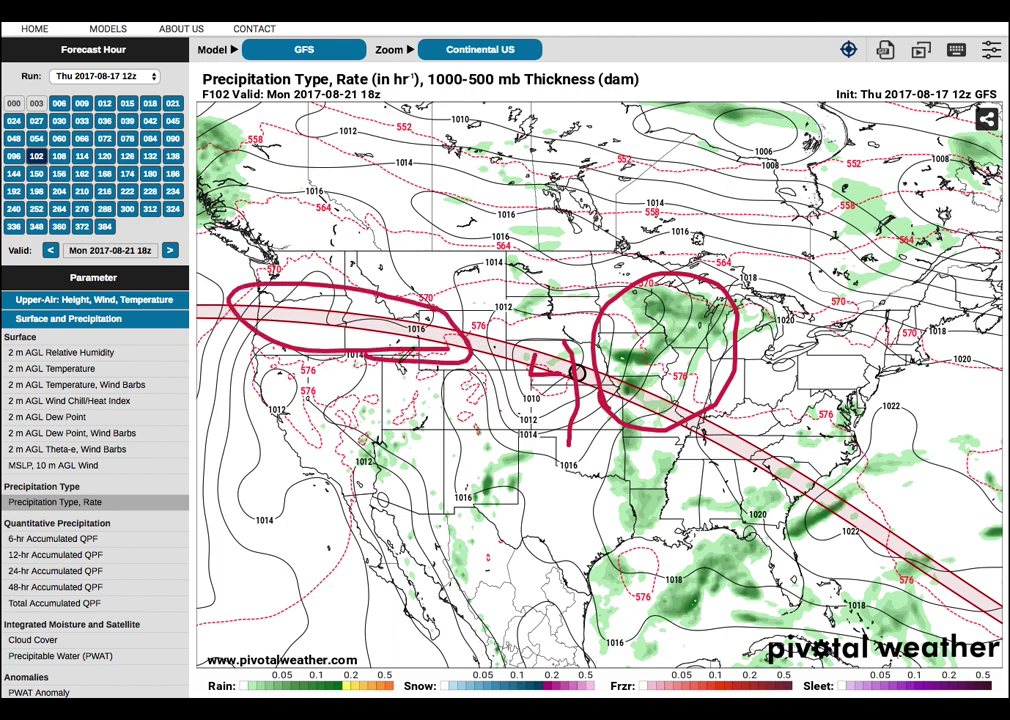
mouse_move(695, 449)
mouse_down()
mouse_move(750, 481)
mouse_move(690, 455)
mouse_up()
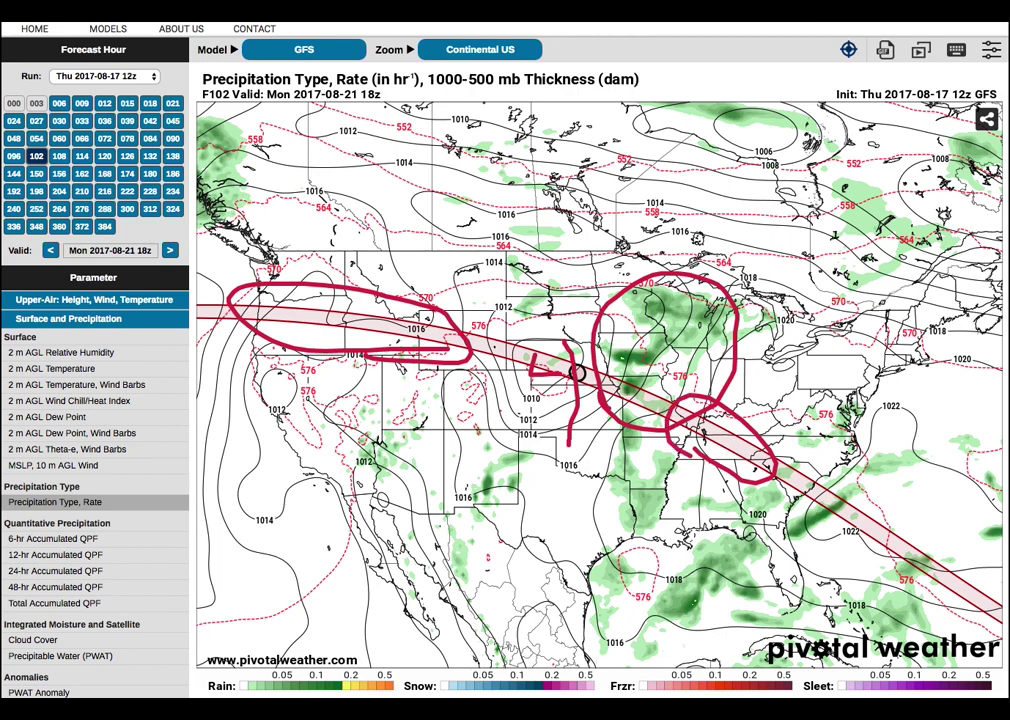
key(Escape)
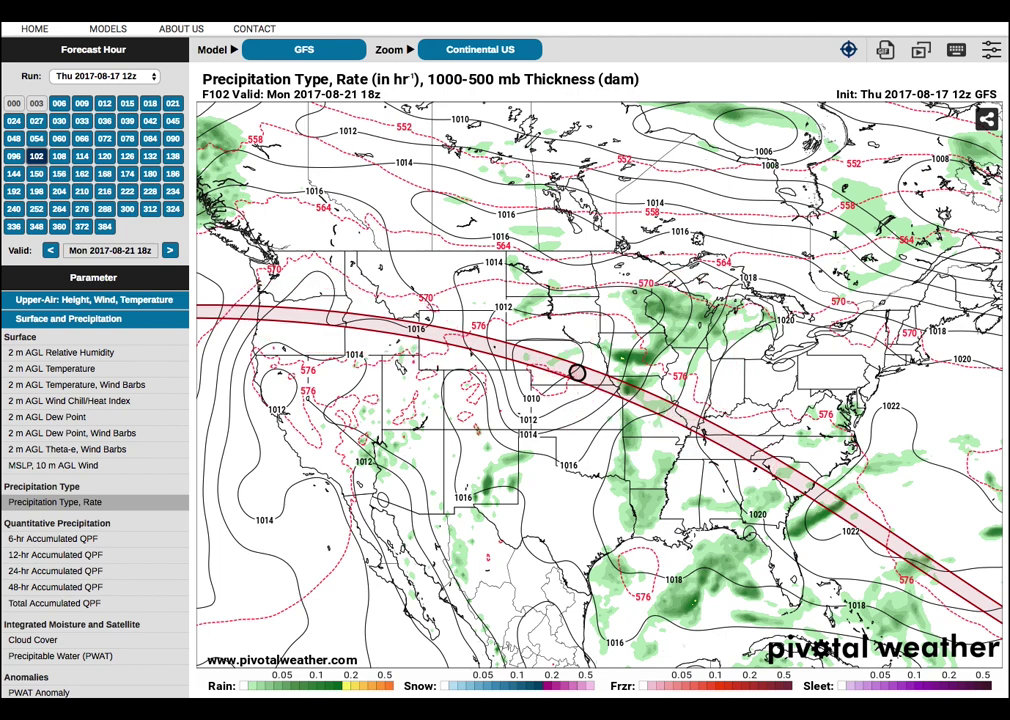
Step: Circle the Nebraska stretch of the eclipse path and the Iowa–Illinois–Indiana region, and clear both marks
mouse_move(512, 358)
mouse_down()
mouse_move(550, 339)
mouse_move(542, 391)
mouse_up()
mouse_move(663, 375)
mouse_down()
mouse_move(625, 390)
mouse_move(770, 350)
mouse_move(720, 315)
mouse_up()
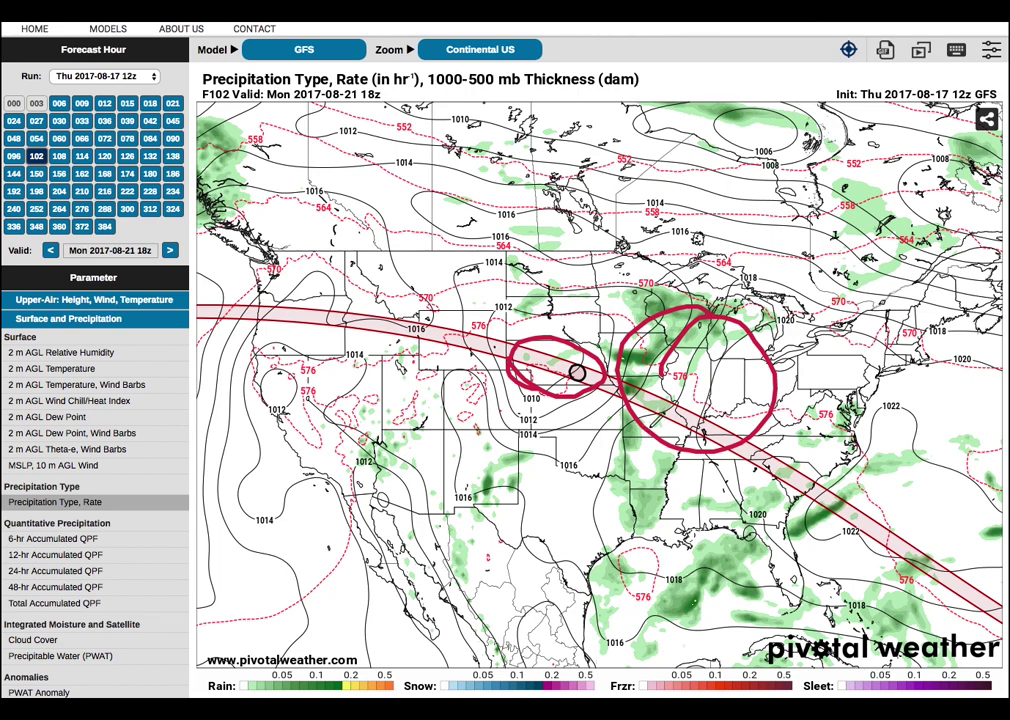
key(Escape)
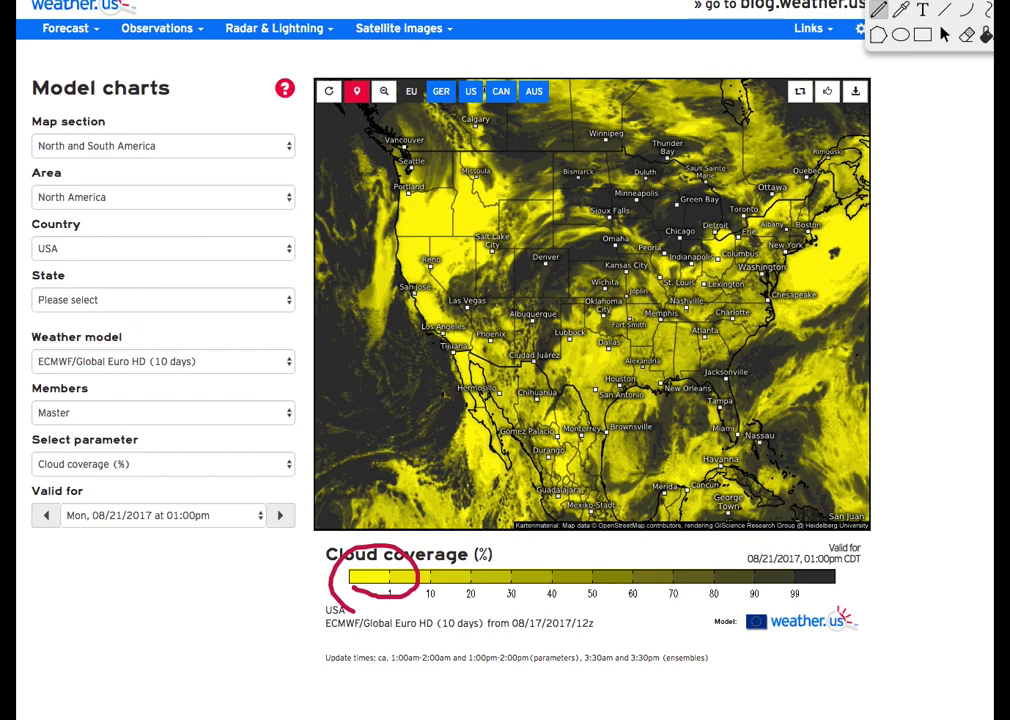
Step: On the weather.us cloud coverage chart, undo the legend mark and circle the scale's 0–10% and 99% ends
key(super+z)
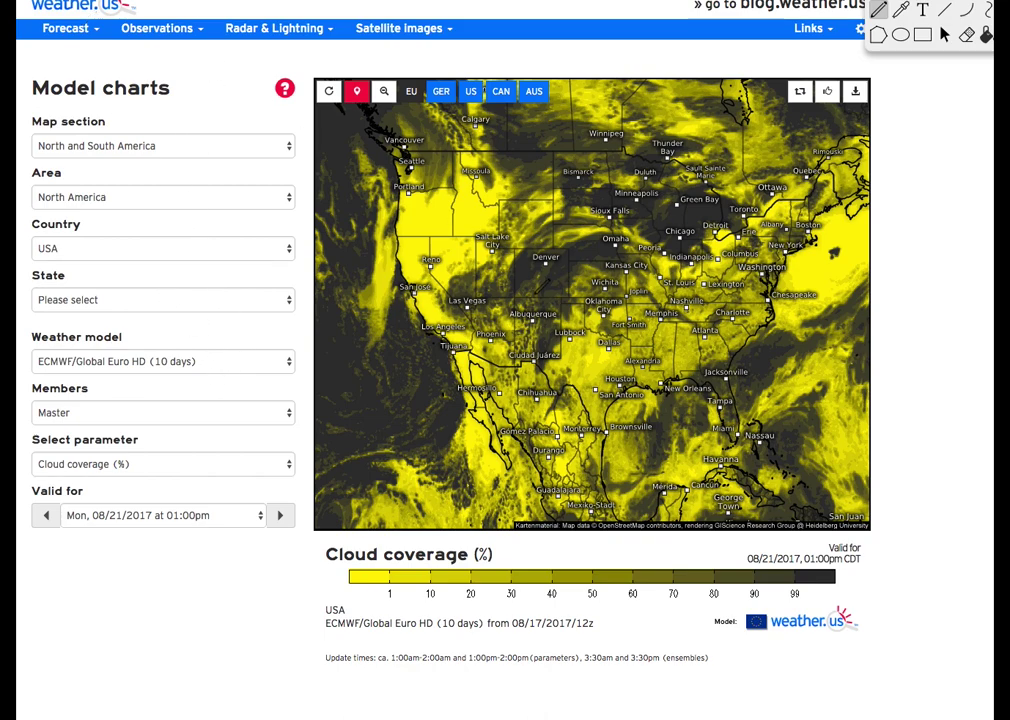
mouse_move(372, 570)
mouse_down()
mouse_move(348, 584)
mouse_move(428, 592)
mouse_move(382, 563)
mouse_up()
mouse_move(840, 549)
mouse_down()
mouse_move(866, 586)
mouse_move(836, 606)
mouse_up()
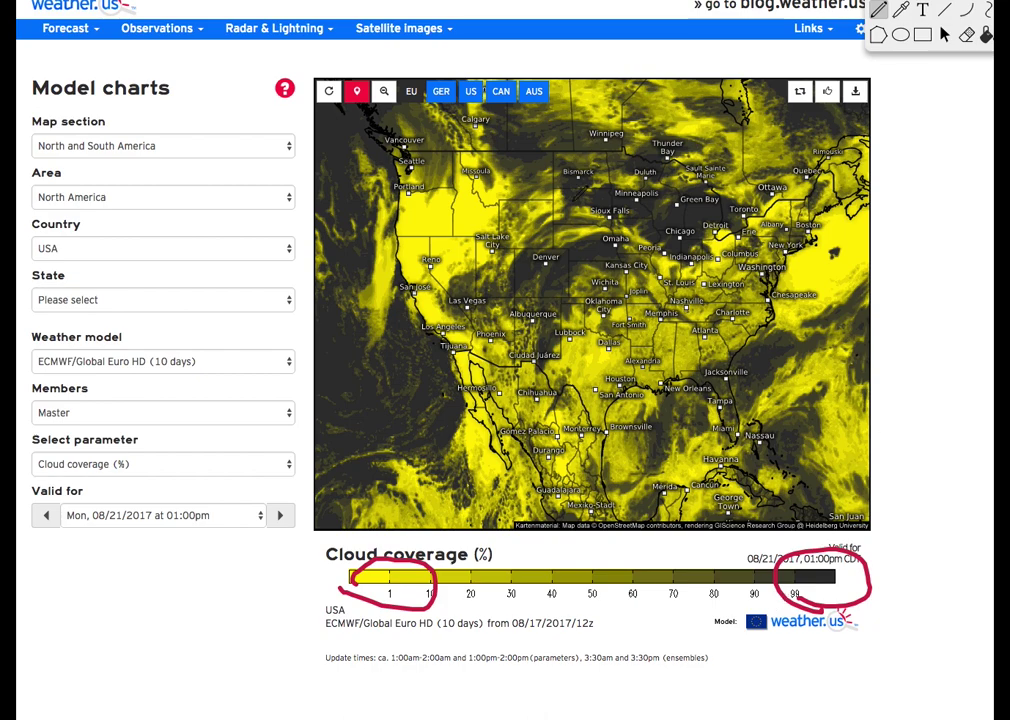
Step: Circle the cloudy areas over the Upper Midwest and Great Lakes, around Denver and Albuquerque, and around Florida
mouse_move(567, 190)
mouse_down()
mouse_move(665, 244)
mouse_move(740, 228)
mouse_move(750, 170)
mouse_move(595, 145)
mouse_move(575, 195)
mouse_up()
mouse_move(548, 333)
mouse_down()
mouse_move(612, 290)
mouse_move(505, 238)
mouse_move(560, 330)
mouse_up()
mouse_move(775, 328)
mouse_down()
mouse_move(812, 362)
mouse_move(781, 333)
mouse_up()
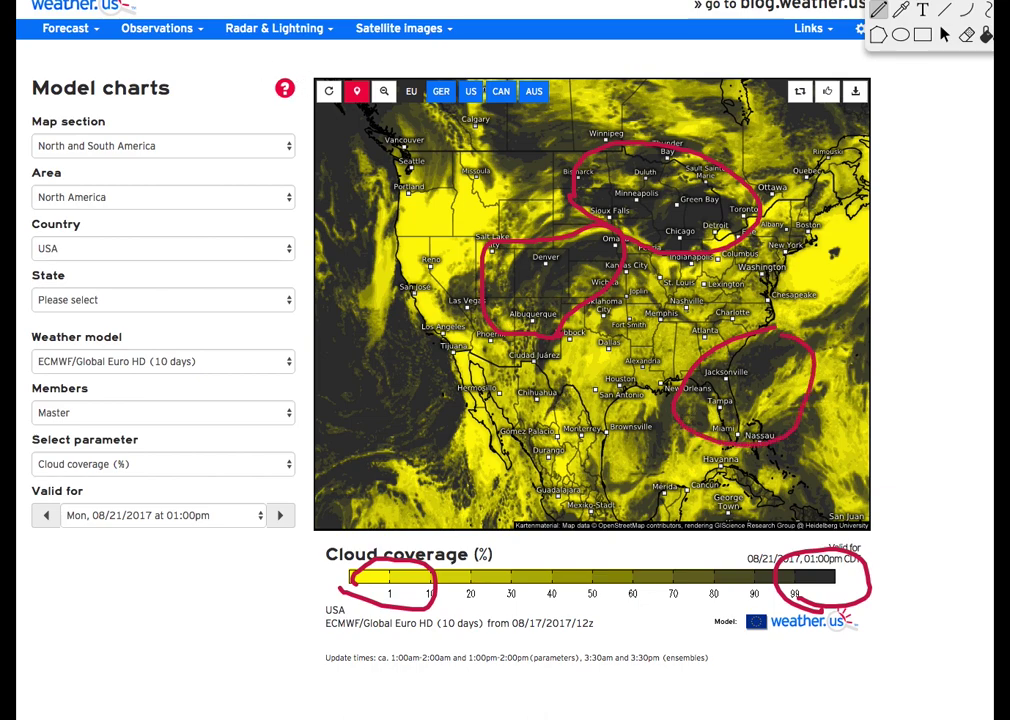
Step: Circle the EU and GER model options and the Nebraska area, and clear all drawings
mouse_move(415, 80)
mouse_down()
mouse_move(406, 110)
mouse_move(455, 80)
mouse_move(441, 91)
mouse_up()
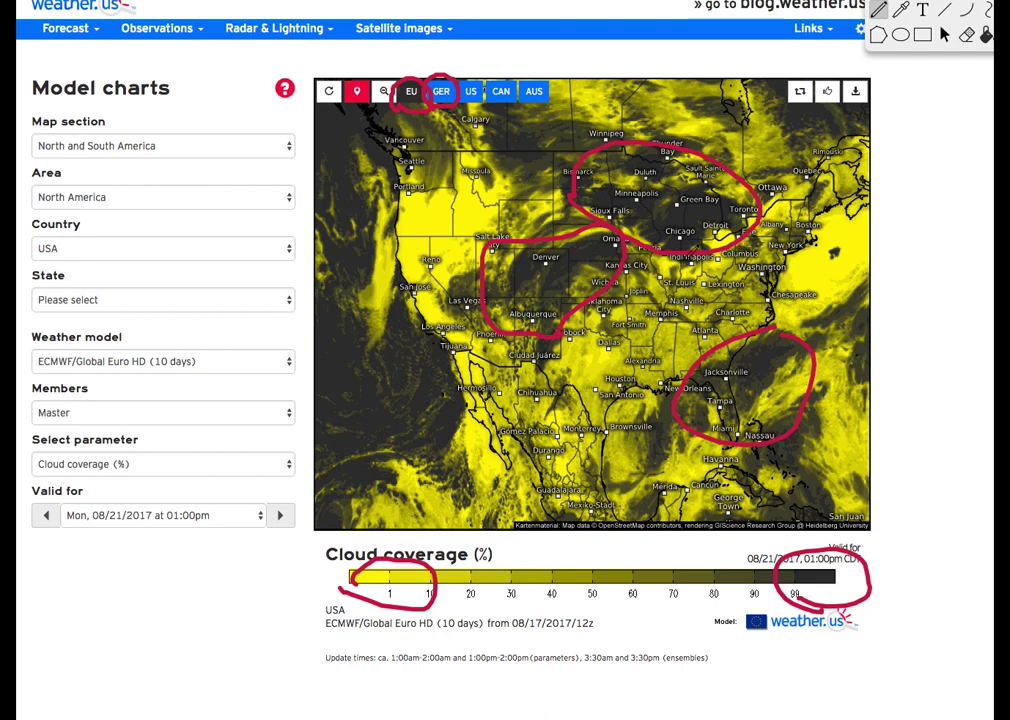
mouse_move(612, 232)
mouse_down()
mouse_move(598, 226)
mouse_move(621, 252)
mouse_move(616, 262)
mouse_up()
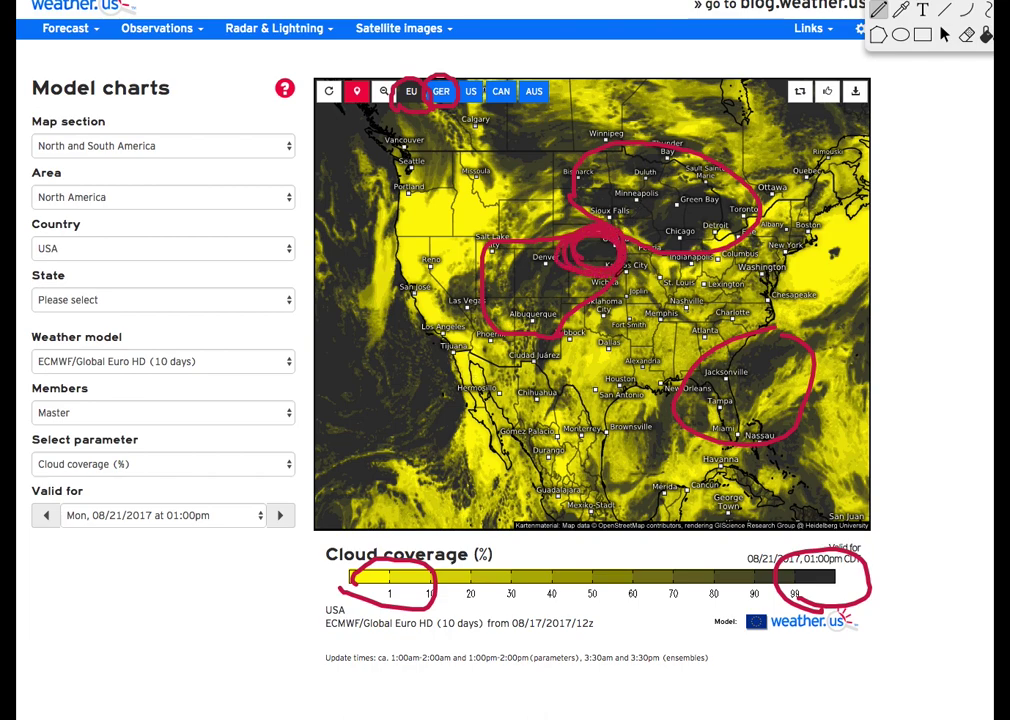
key(Delete)
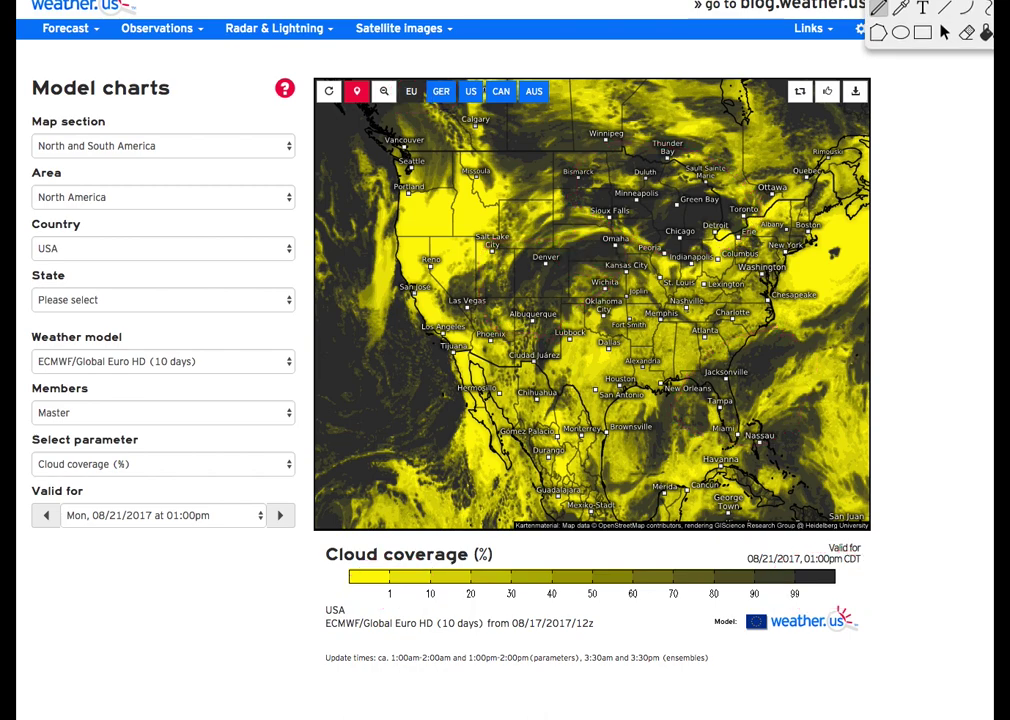
Step: Circle the clear area over Oregon and Idaho and the area around Memphis, Nashville and Atlanta, and undo both circles
mouse_move(527, 210)
mouse_down()
mouse_move(420, 255)
mouse_move(500, 174)
mouse_move(522, 206)
mouse_up()
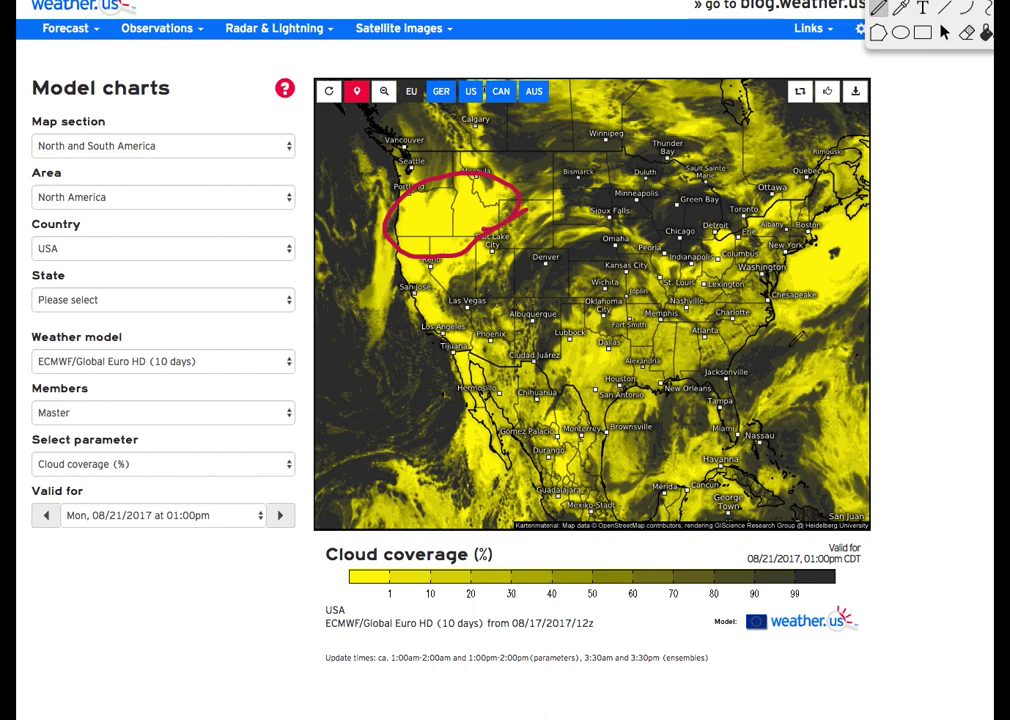
mouse_move(616, 310)
mouse_down()
mouse_move(682, 355)
mouse_move(651, 300)
mouse_up()
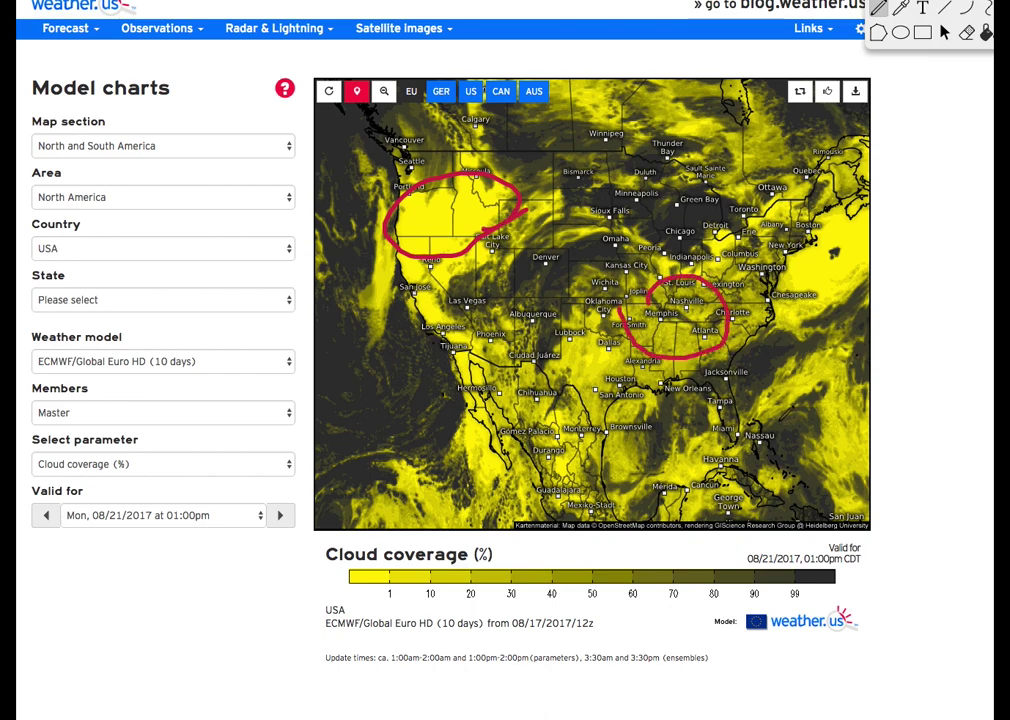
key(super+z)
key(super+z)
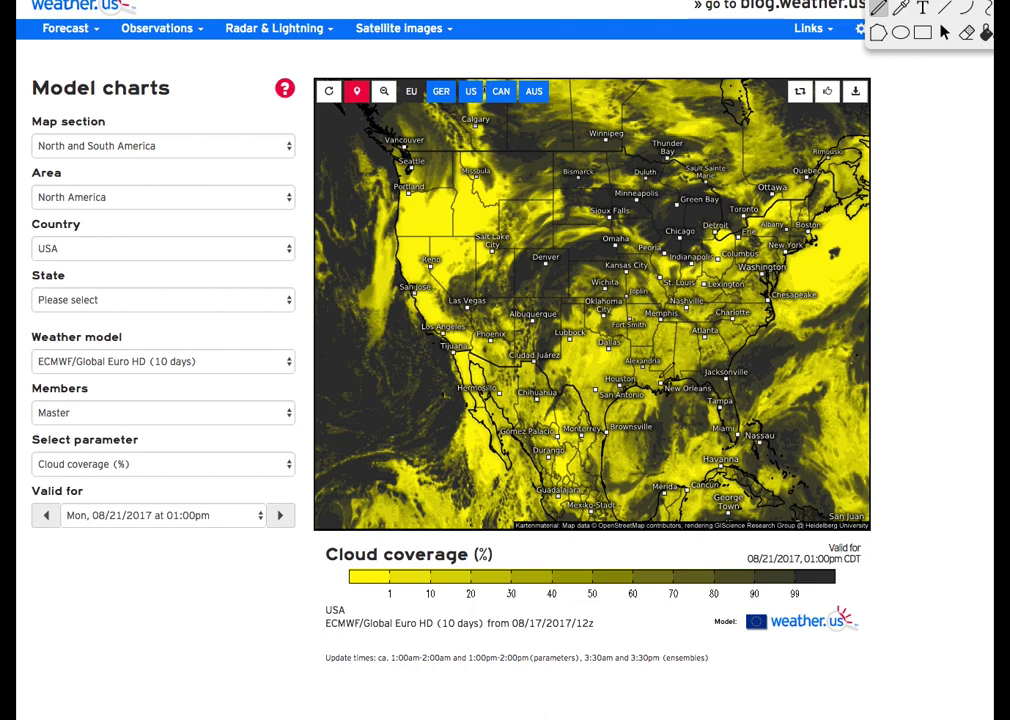
Step: View the cloud coverage charts of the US, Canadian, Australian and German global models
click(945, 33)
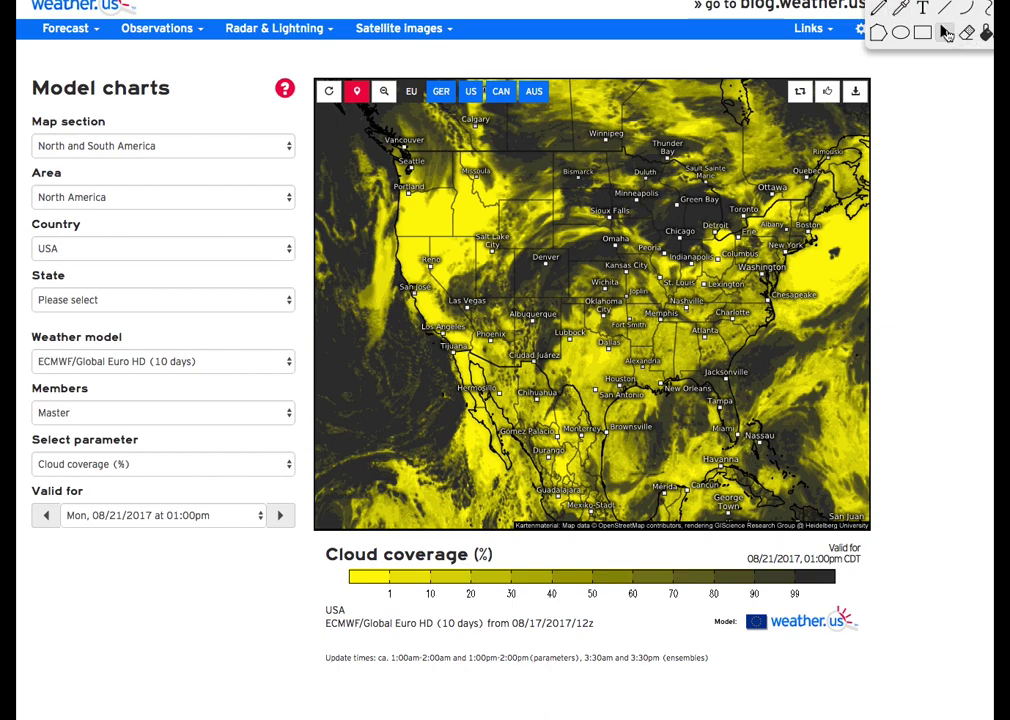
click(474, 96)
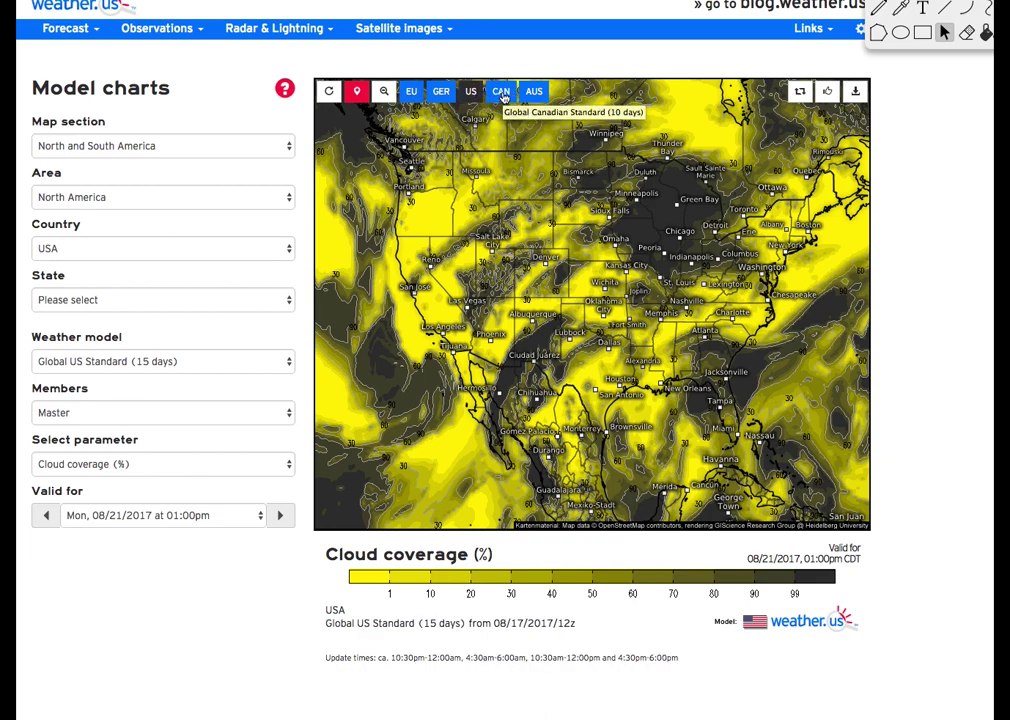
click(502, 94)
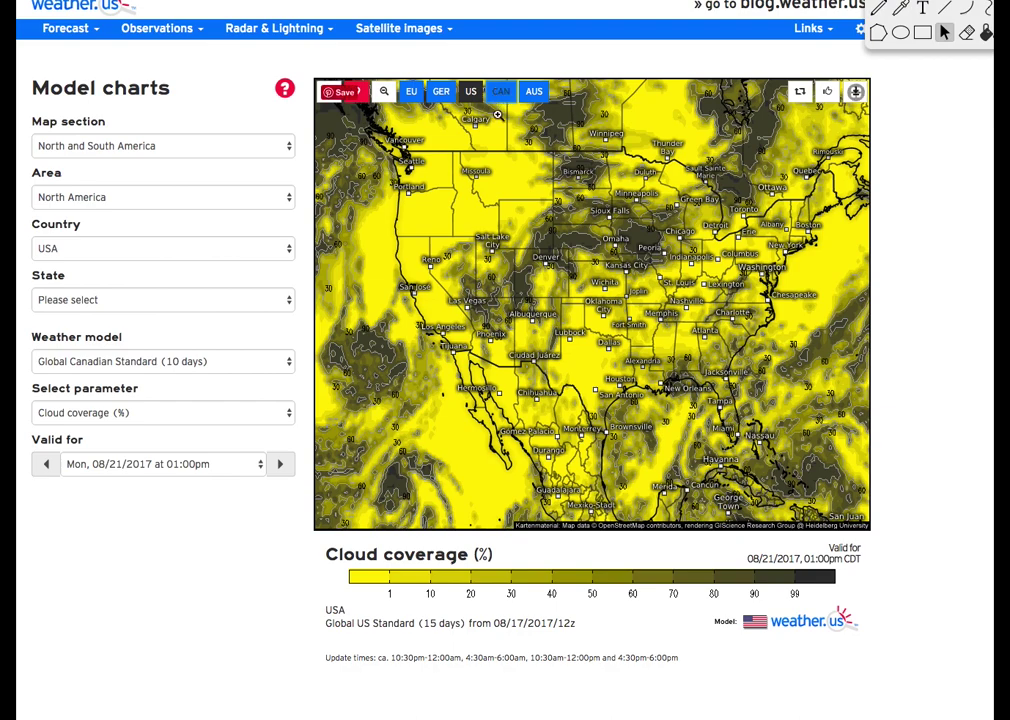
click(533, 91)
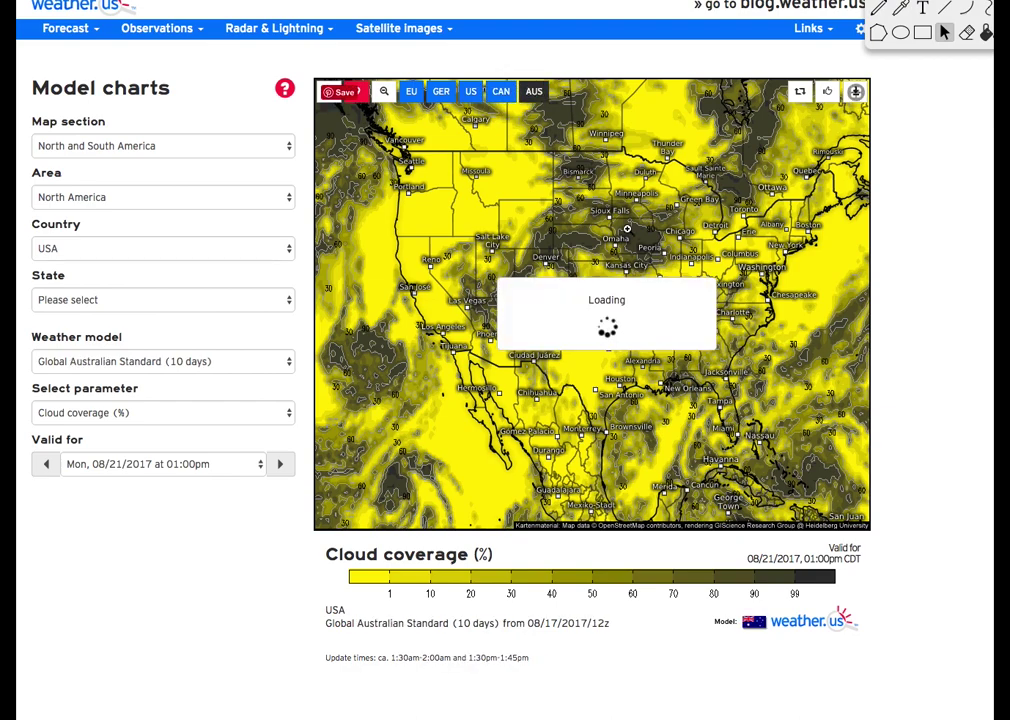
click(441, 93)
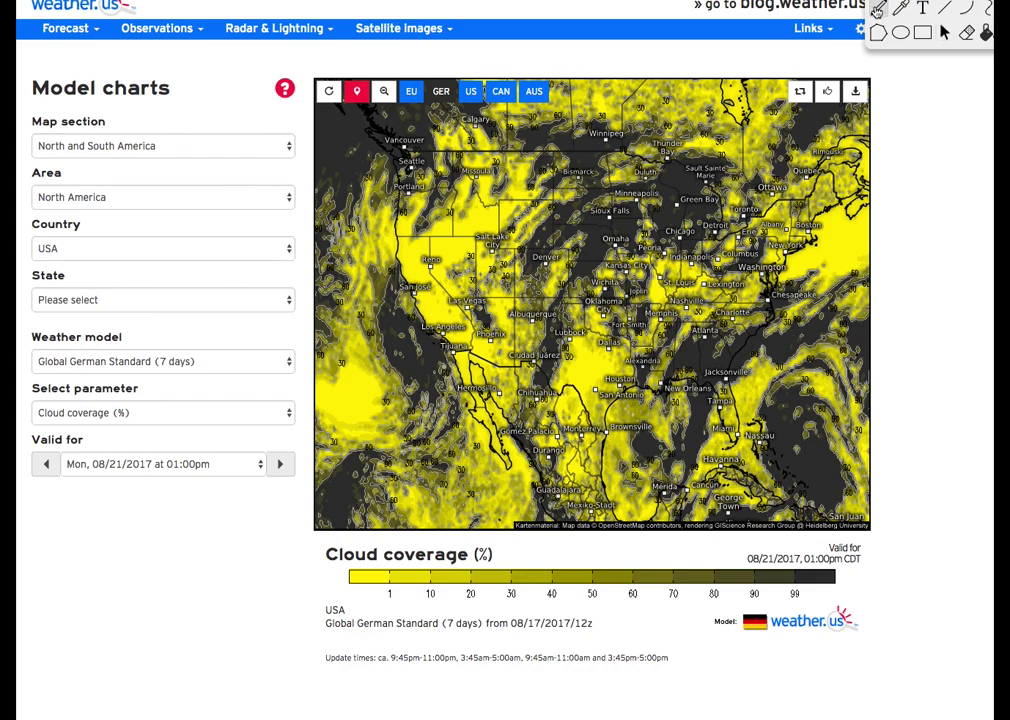
Step: On the German model chart, circle the cloudy Upper Midwest, the Southeast coast and Nebraska, and clear the circles
mouse_move(574, 270)
mouse_down()
mouse_move(717, 156)
mouse_move(572, 246)
mouse_move(584, 272)
mouse_up()
mouse_move(669, 387)
mouse_down()
mouse_move(789, 336)
mouse_move(709, 408)
mouse_up()
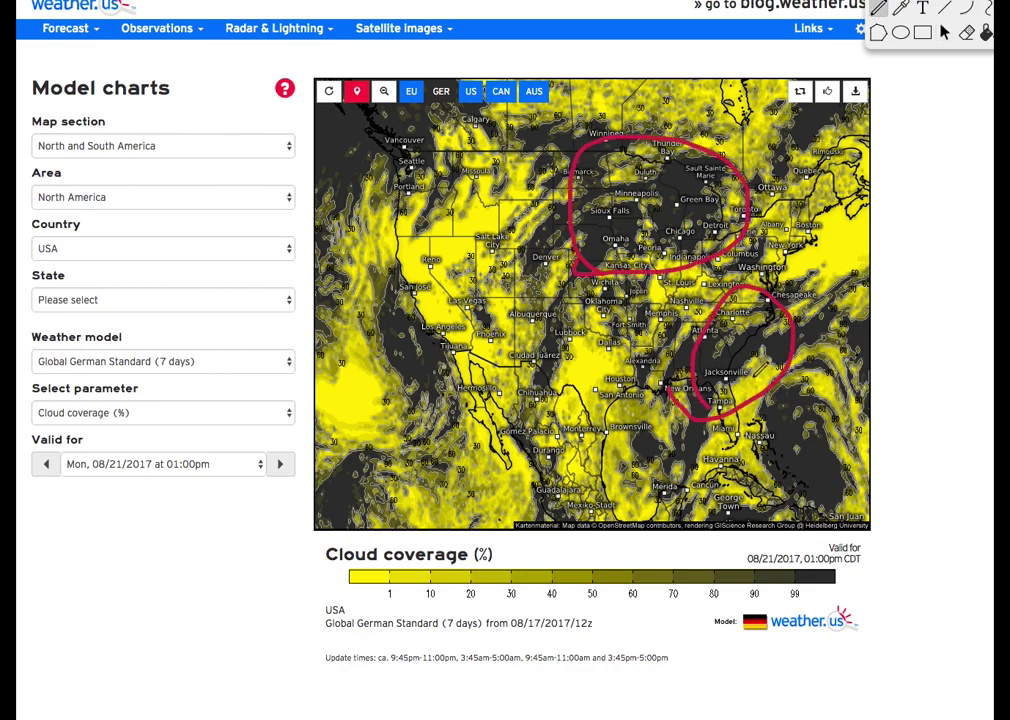
mouse_move(555, 262)
mouse_down()
mouse_move(612, 233)
mouse_move(580, 281)
mouse_up()
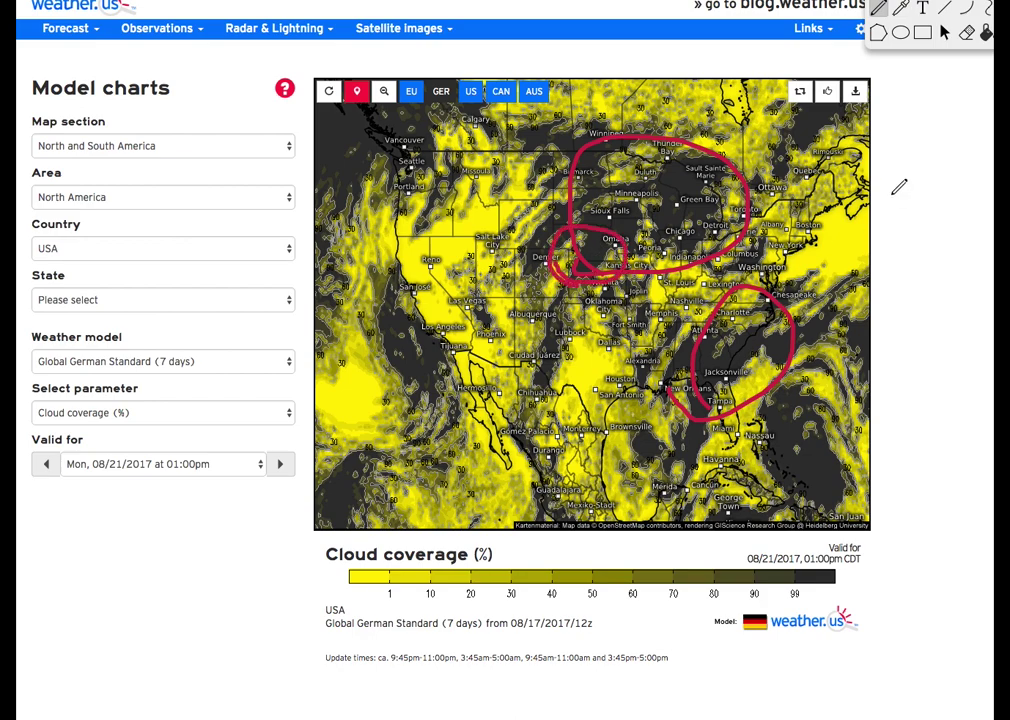
key(Delete)
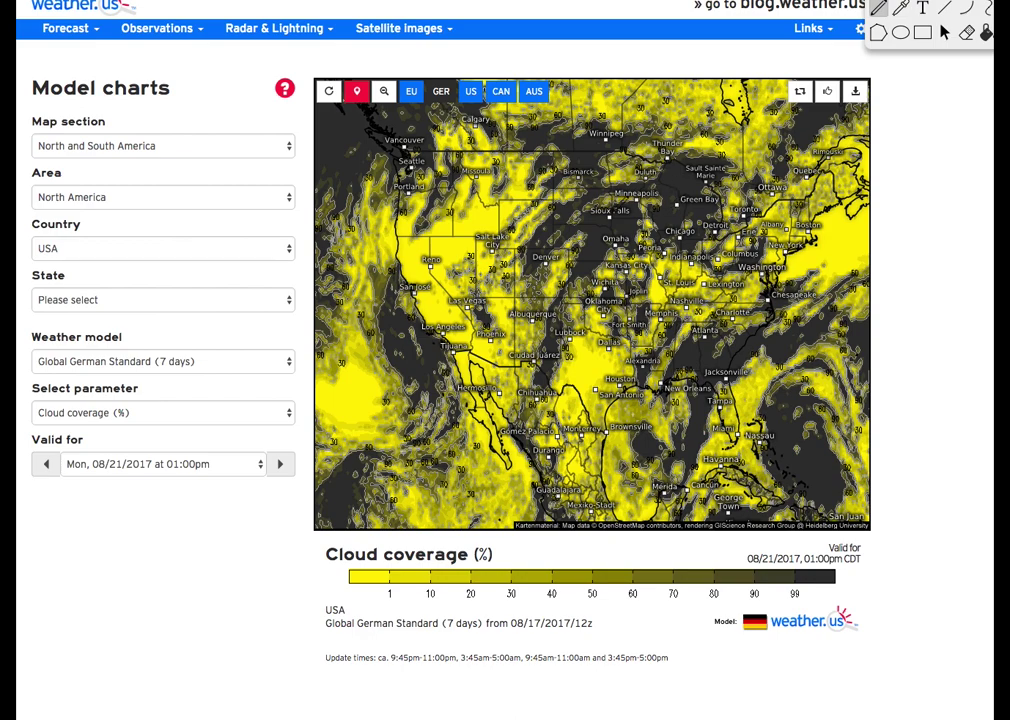
Step: Circle the Minneapolis–Omaha area and the Gulf coast from New Orleans to Tampa, and clear both circles
mouse_move(633, 153)
mouse_down()
mouse_move(675, 172)
mouse_move(662, 152)
mouse_up()
mouse_move(660, 362)
mouse_down()
mouse_move(724, 346)
mouse_move(690, 345)
mouse_up()
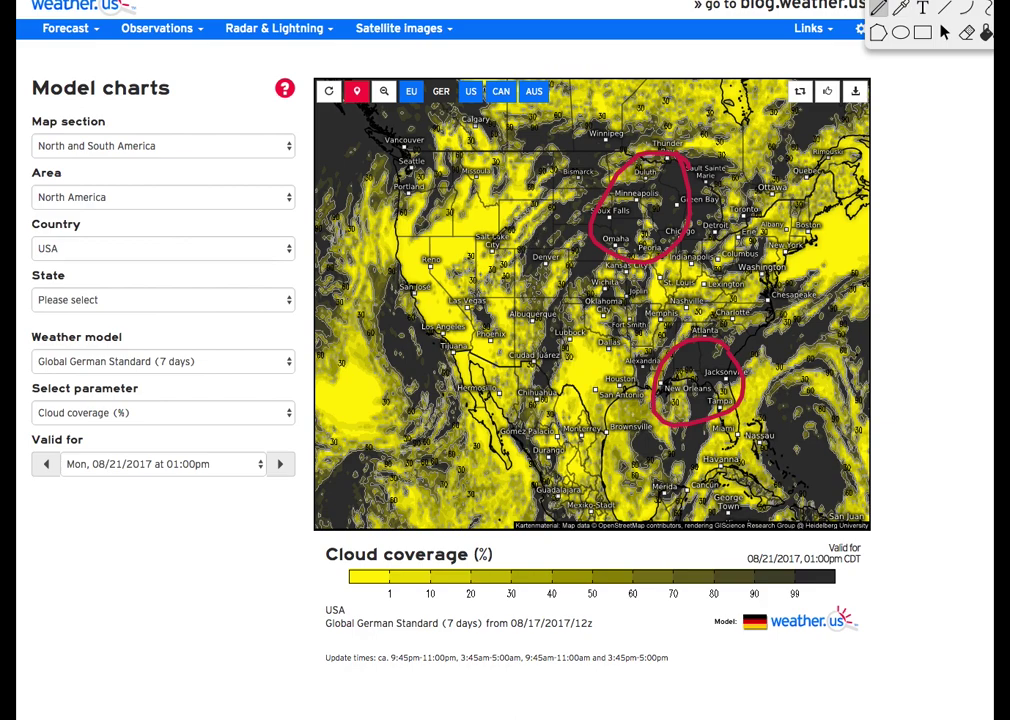
key(Delete)
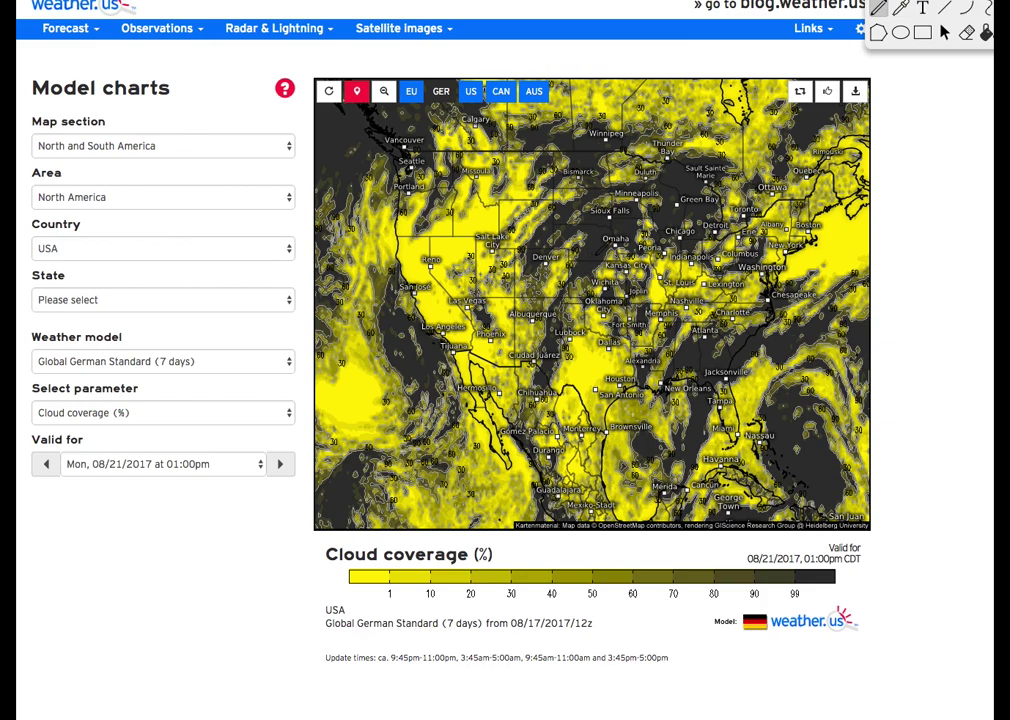
Step: Circle the Great Lakes, Southeast and Southwest, and draw lines over the path's Oregon–Wyoming and Missouri–Georgia stretches
mouse_move(606, 232)
mouse_down()
mouse_move(645, 277)
mouse_move(625, 180)
mouse_move(608, 225)
mouse_up()
drag(720, 305, 680, 395)
mouse_move(540, 237)
mouse_down()
mouse_move(500, 345)
mouse_move(575, 300)
mouse_up()
drag(518, 225, 407, 225)
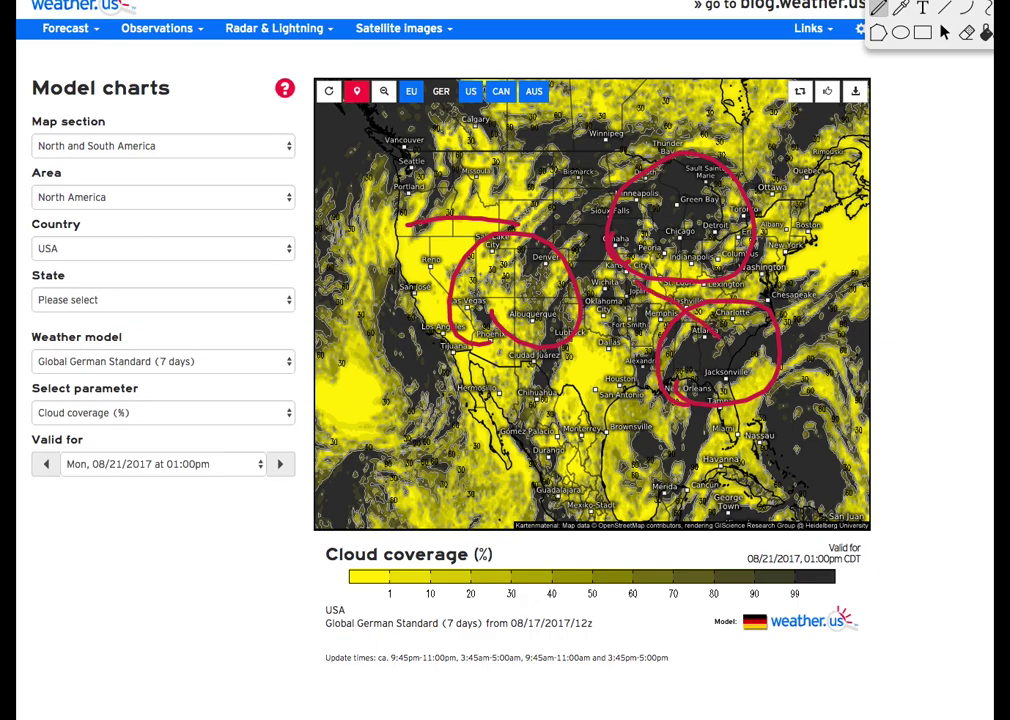